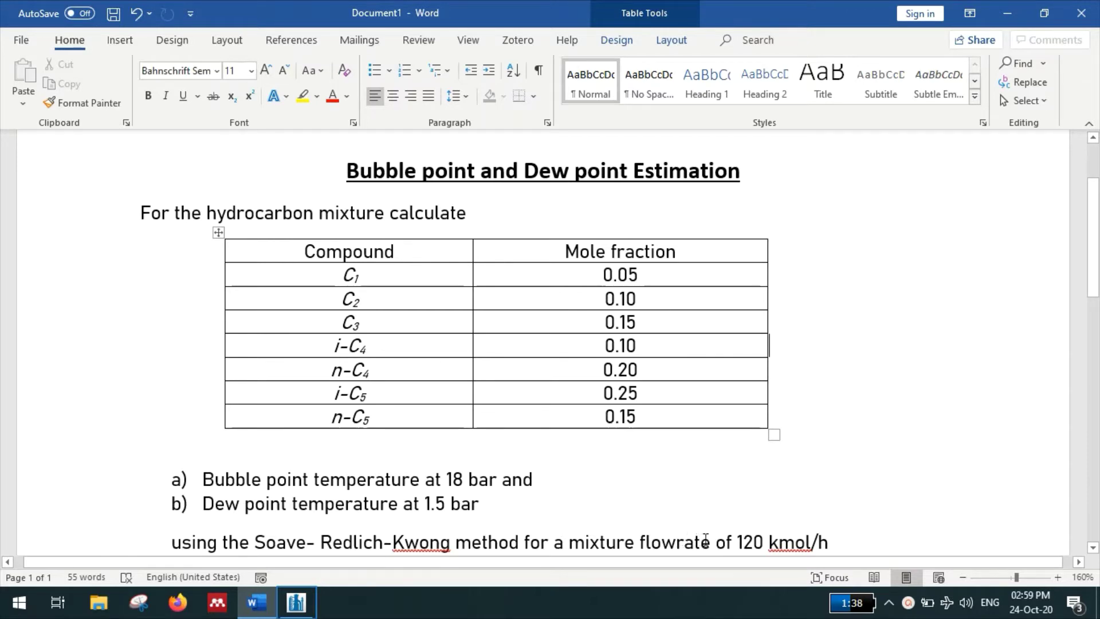
Start a new DWSIM simulation with the configuration wizard and advance past the Introduction page
left_click(313, 592)
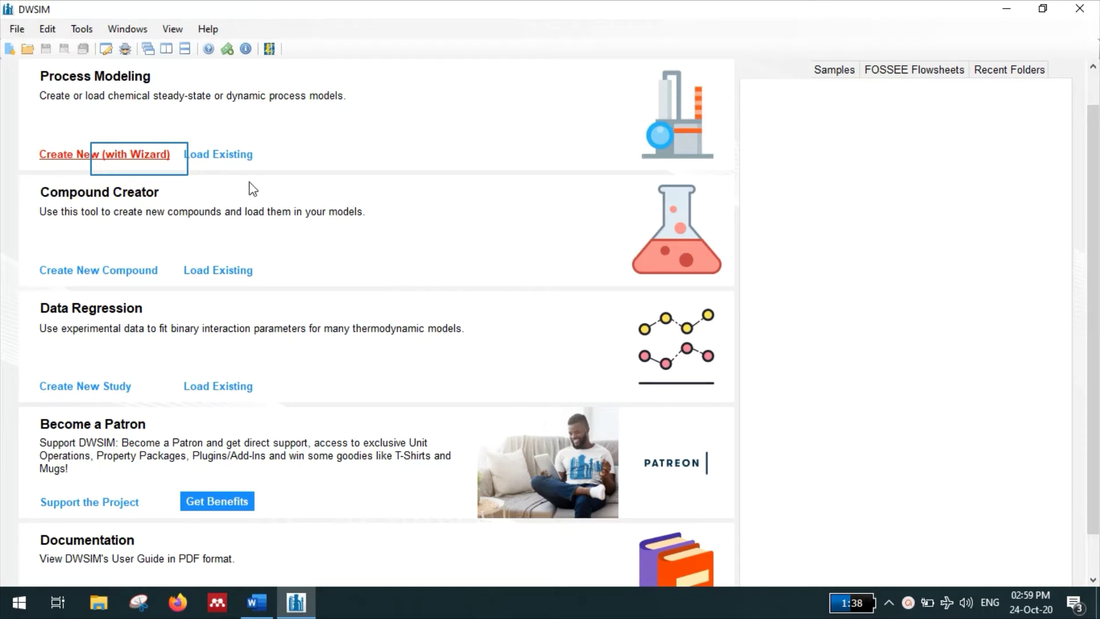
left_click(141, 161)
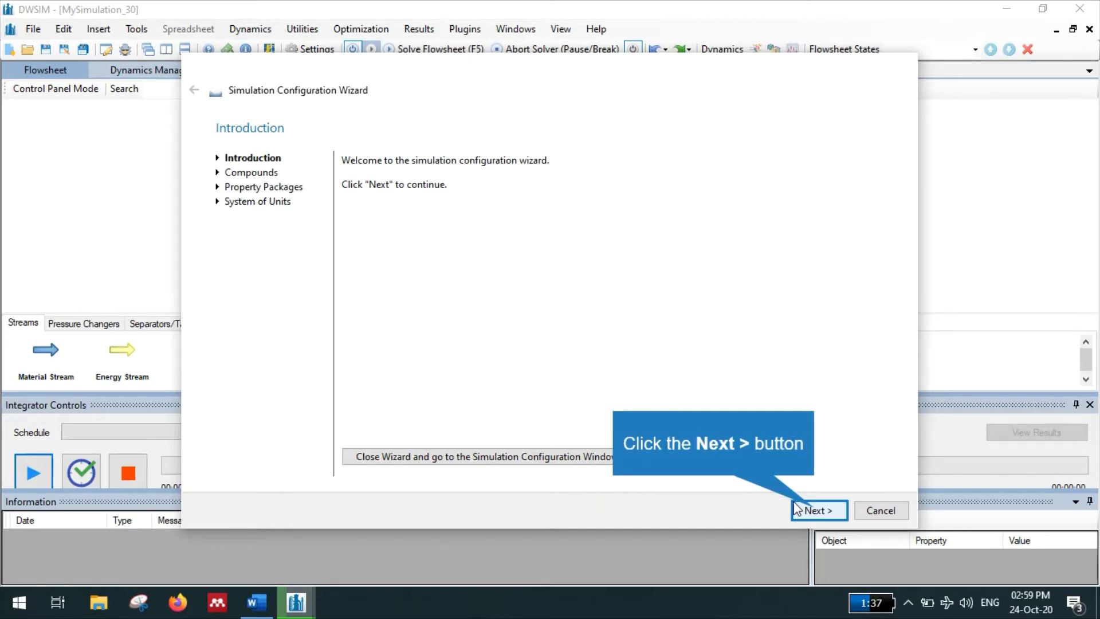
left_click(815, 511)
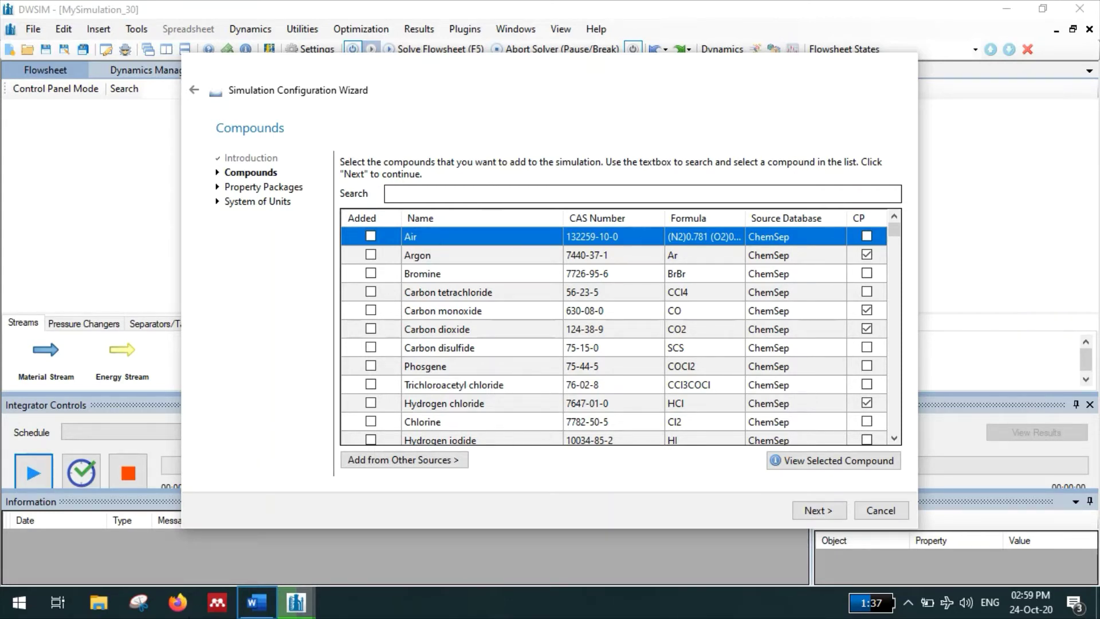
After checking the compound table, add methane and ethane as compounds
left_click(251, 612)
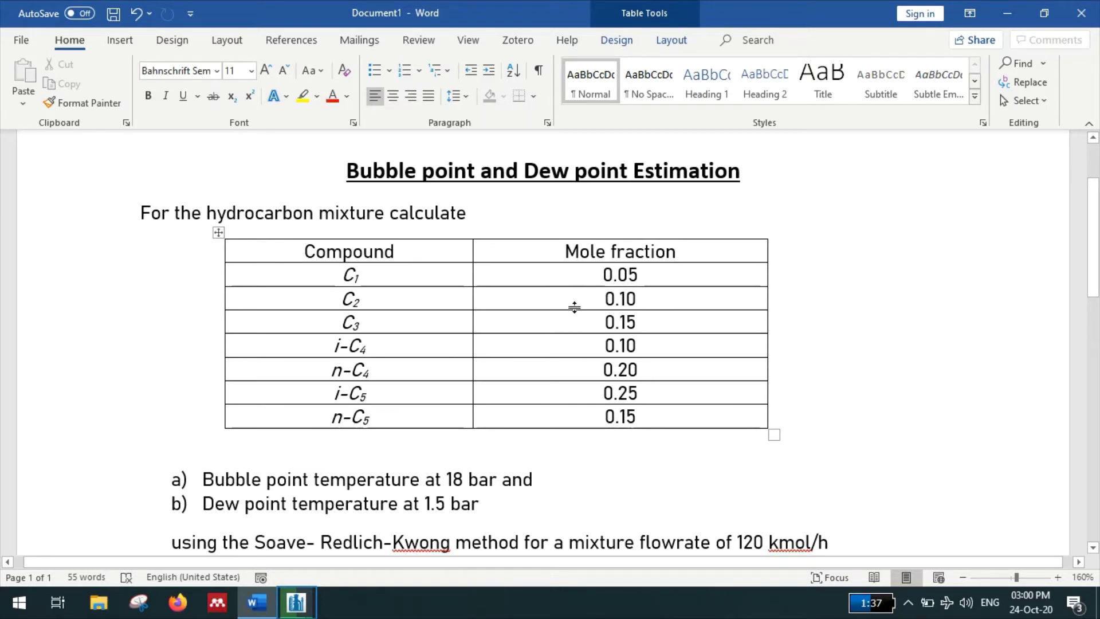
left_click(296, 602)
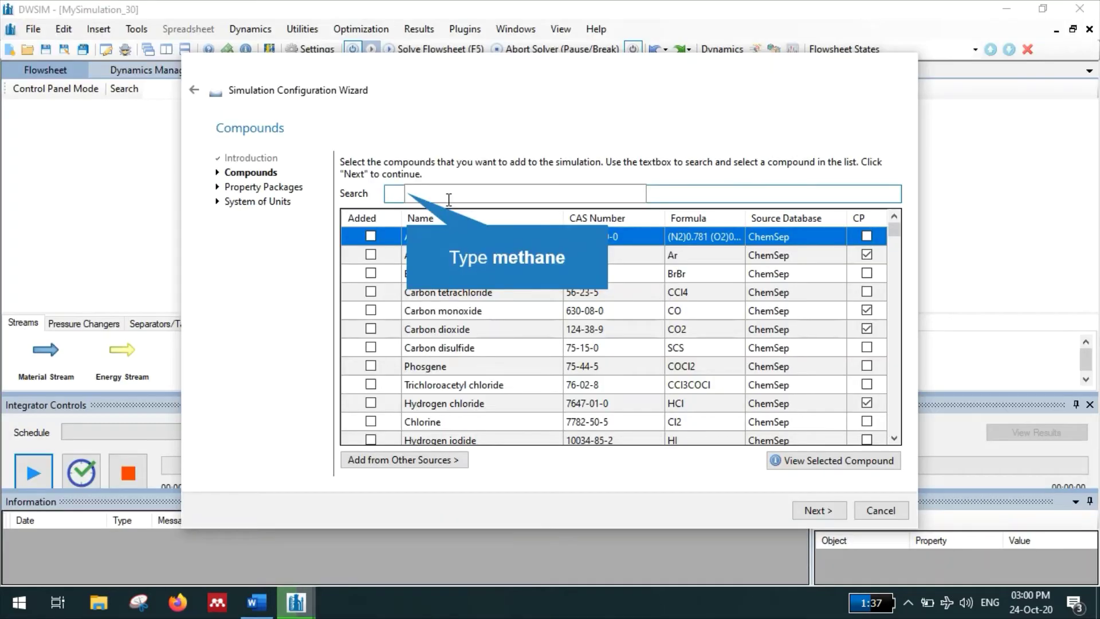
type("methane")
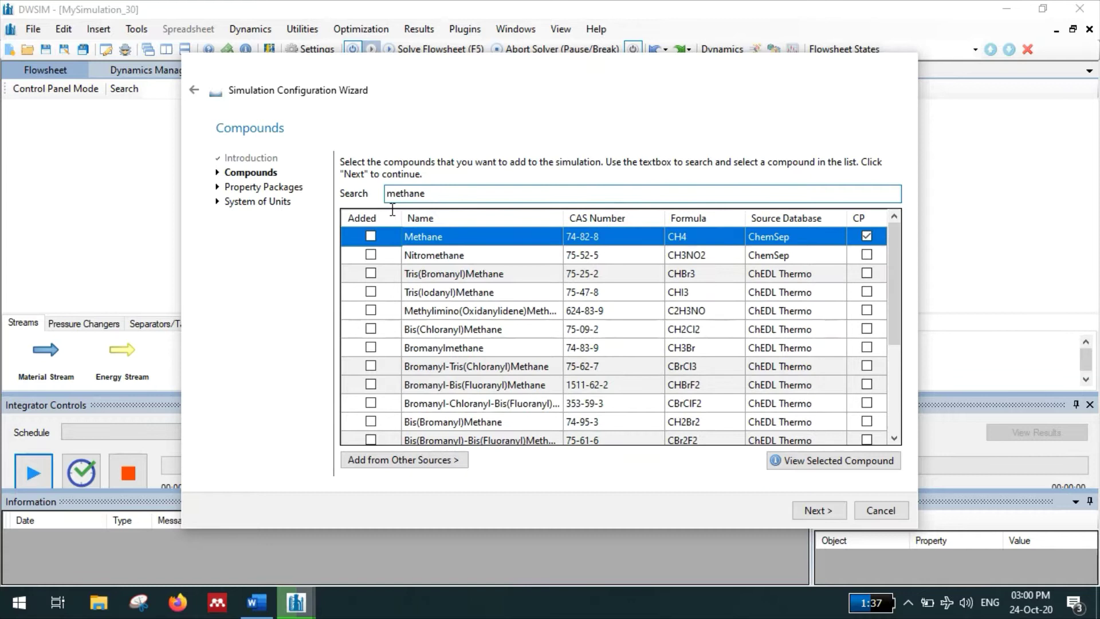
left_click(370, 237)
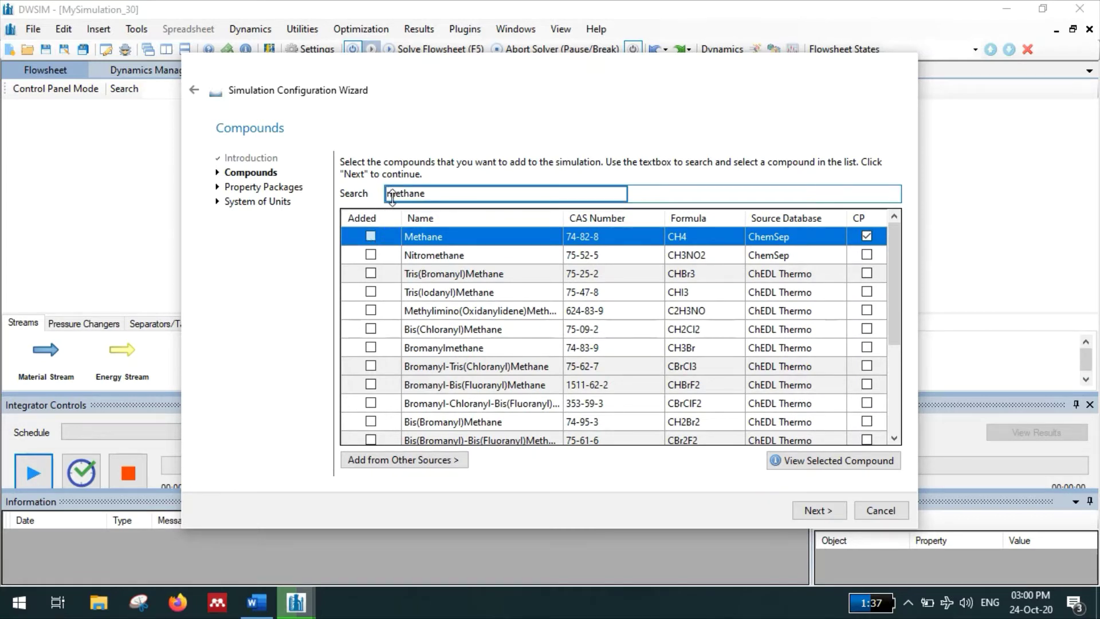
left_click(395, 195)
key("BackSpace")
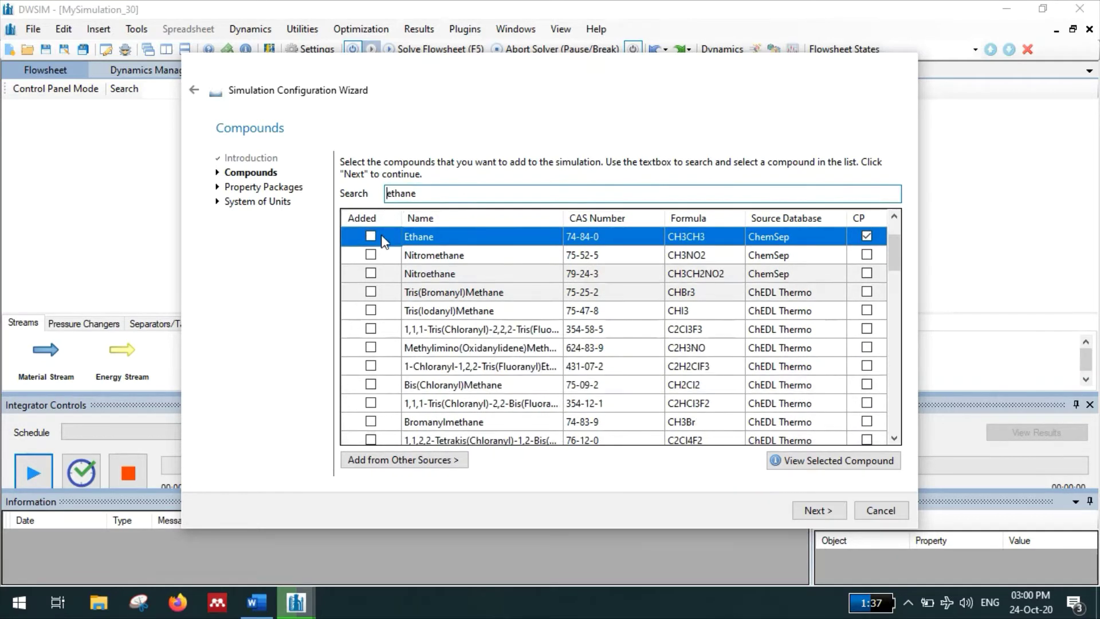
left_click(370, 236)
Add propane, isobutane and n-butane to the simulation's compounds
double_click(425, 199)
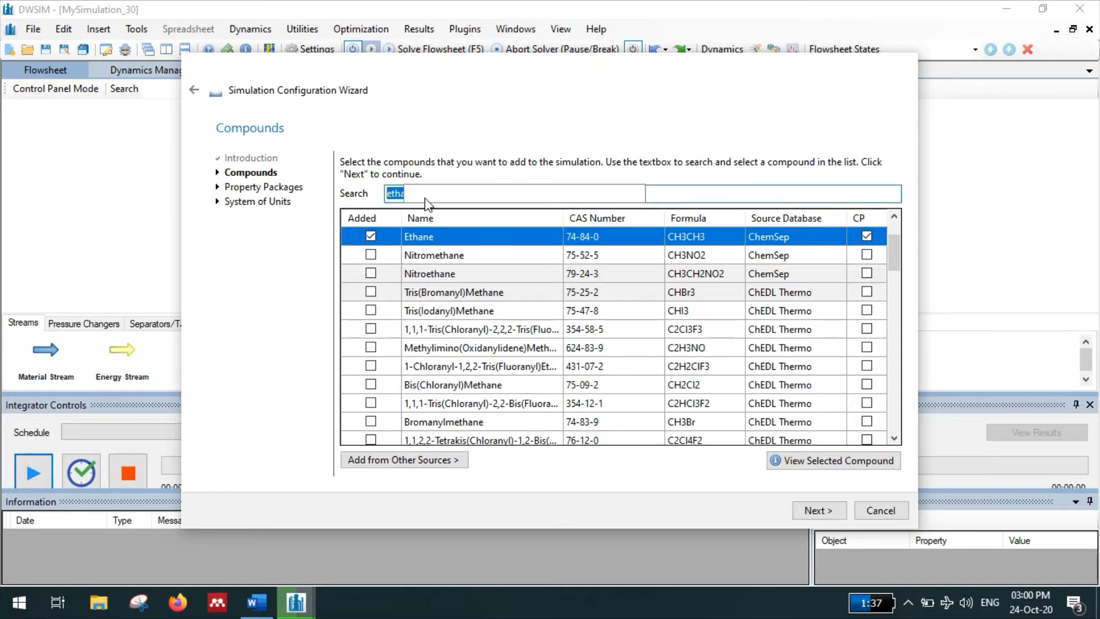
type("prop")
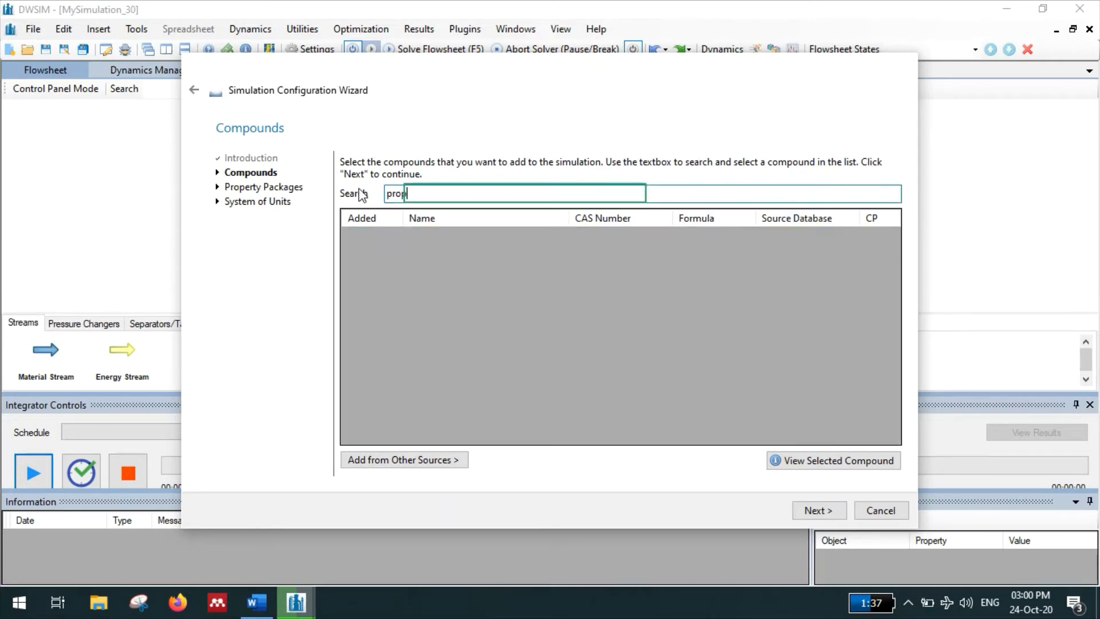
type("sa")
type("n")
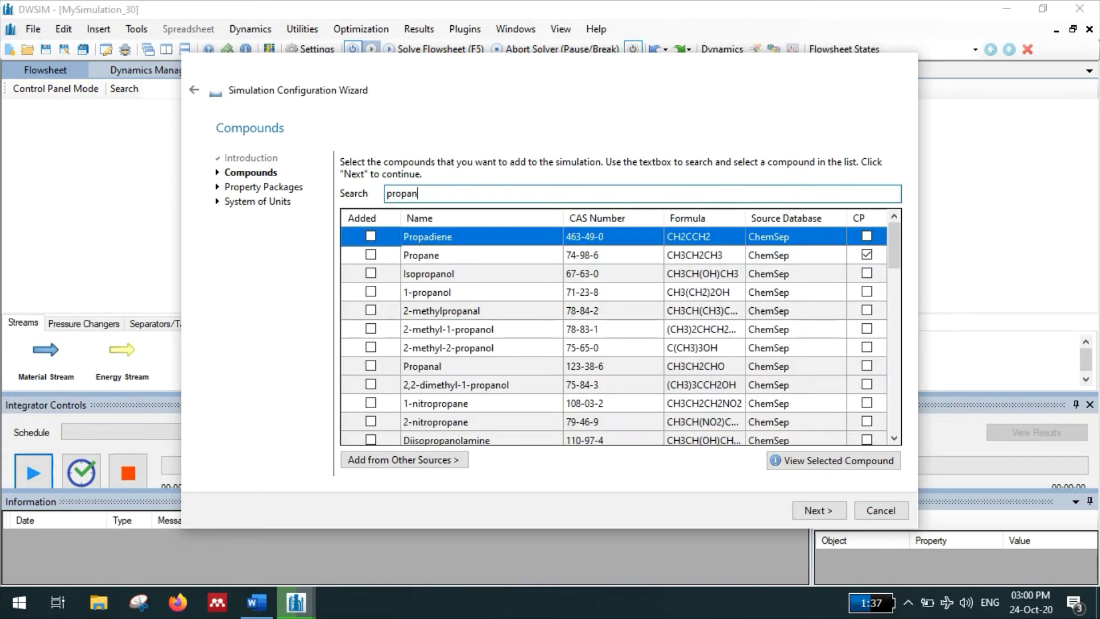
type("e")
key("Return")
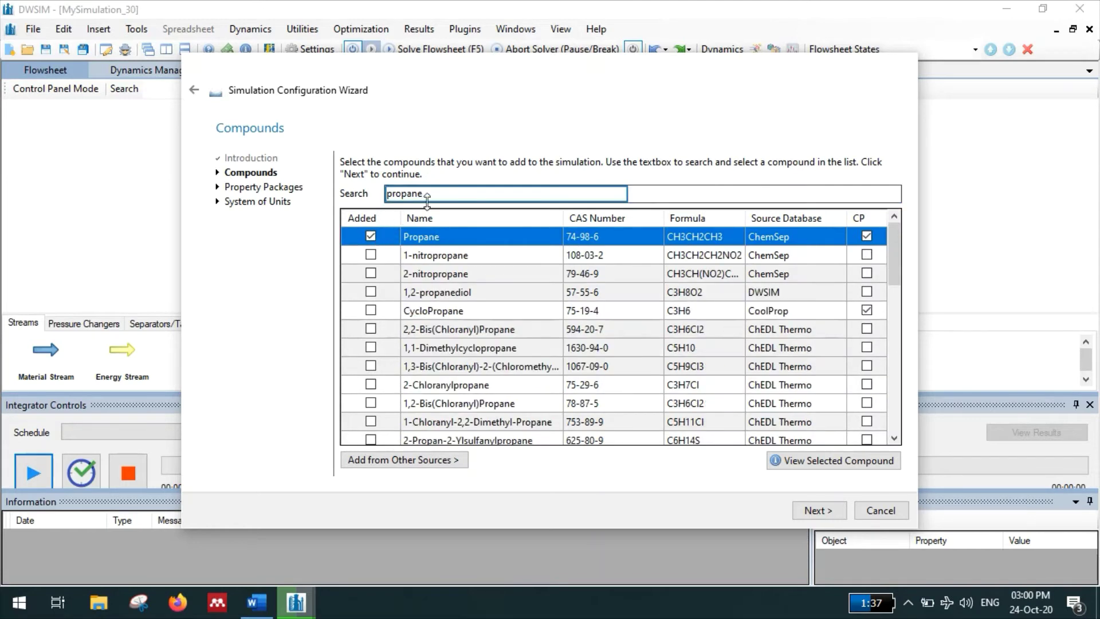
double_click(428, 196)
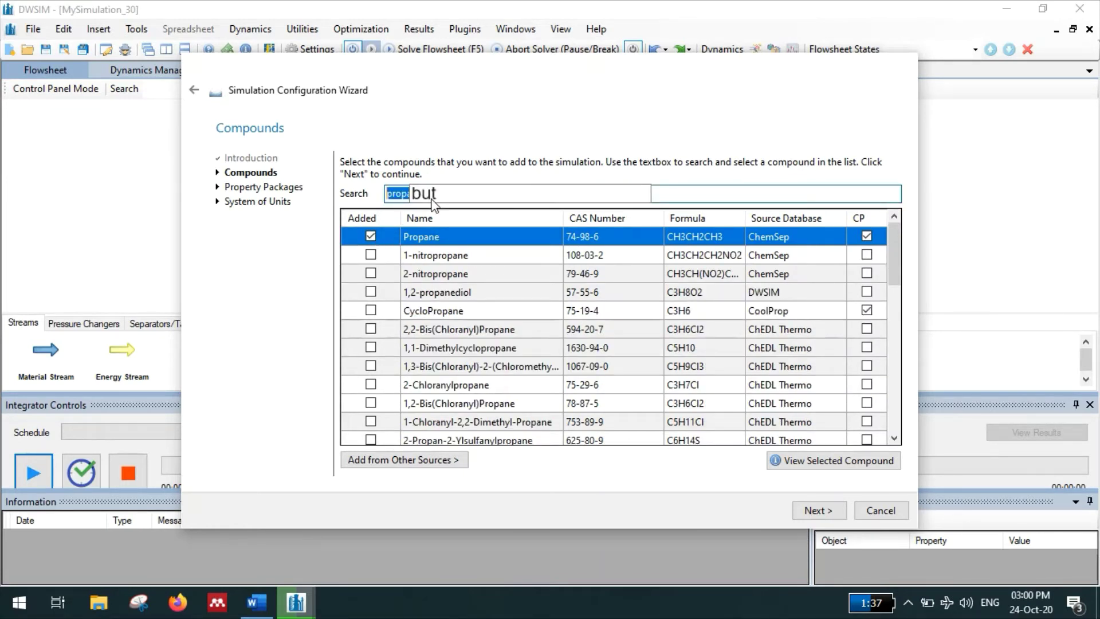
type("ne")
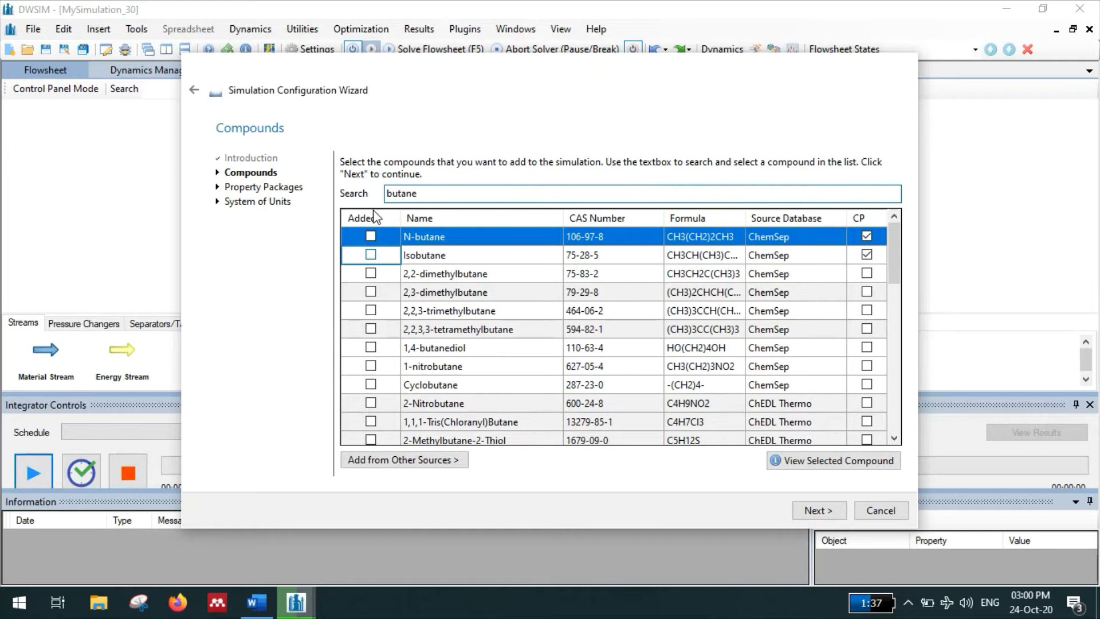
left_click(371, 256)
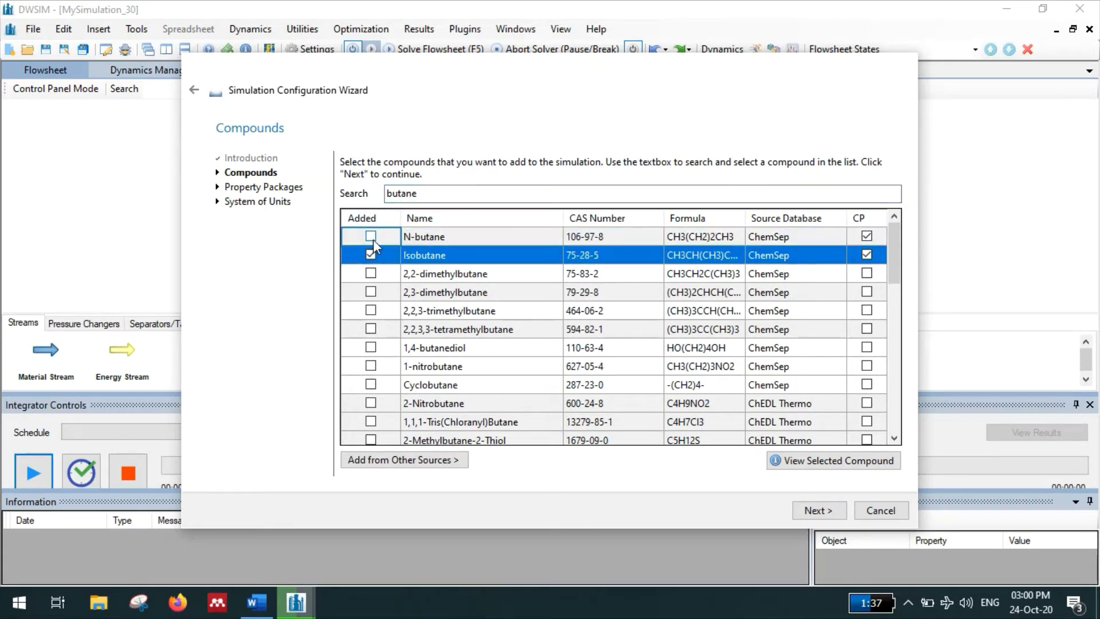
left_click(371, 238)
Search for pentane and add isopentane and n-pentane
double_click(429, 196)
type("pentane")
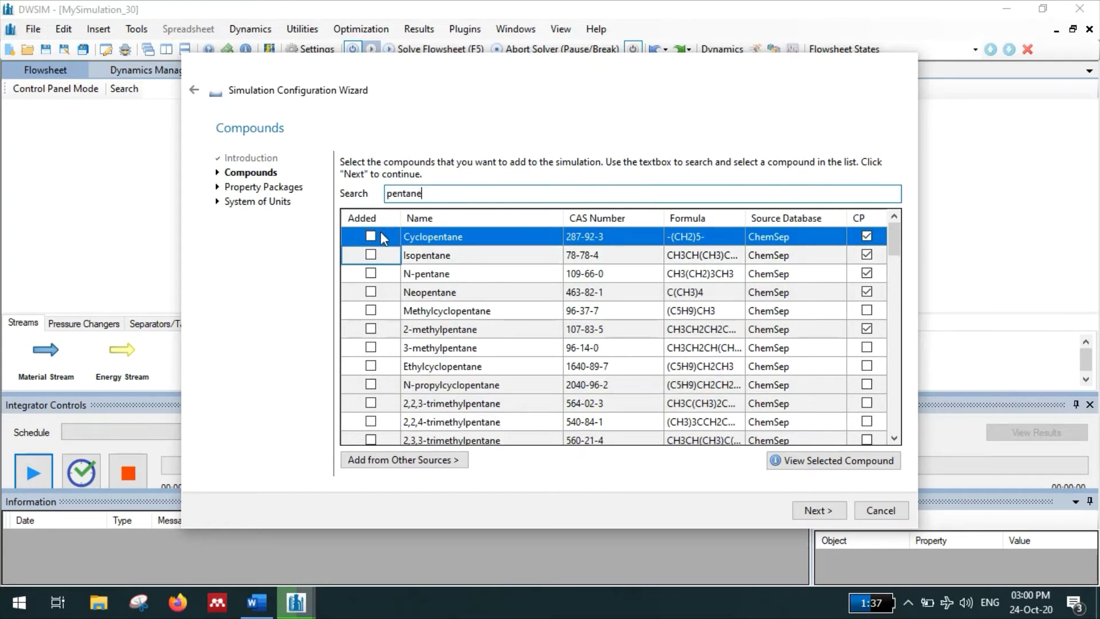
left_click(373, 255)
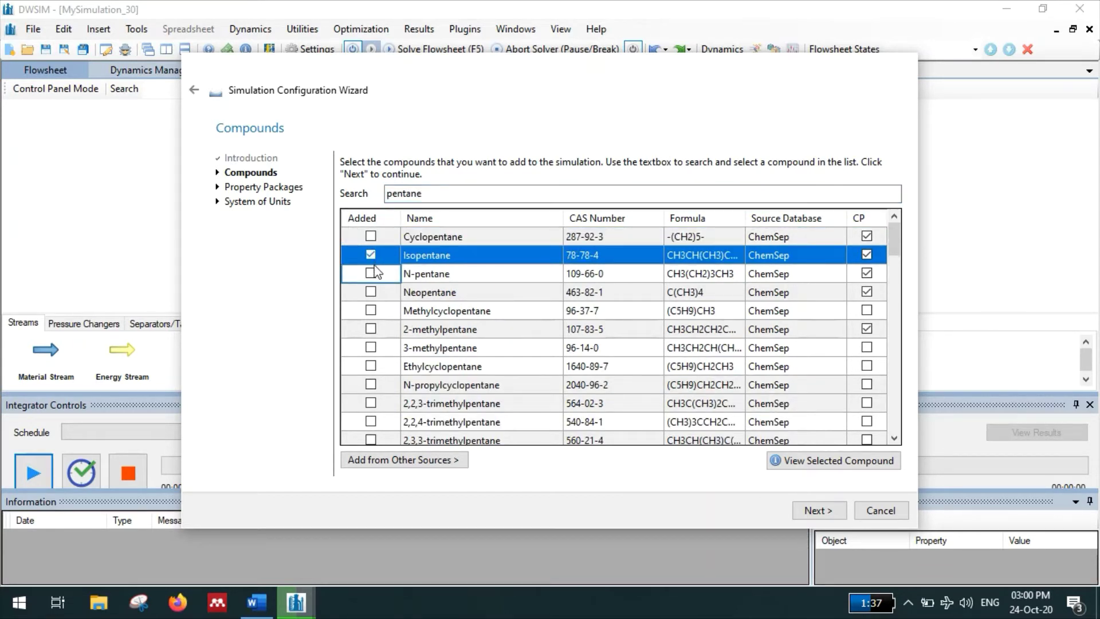
left_click(375, 274)
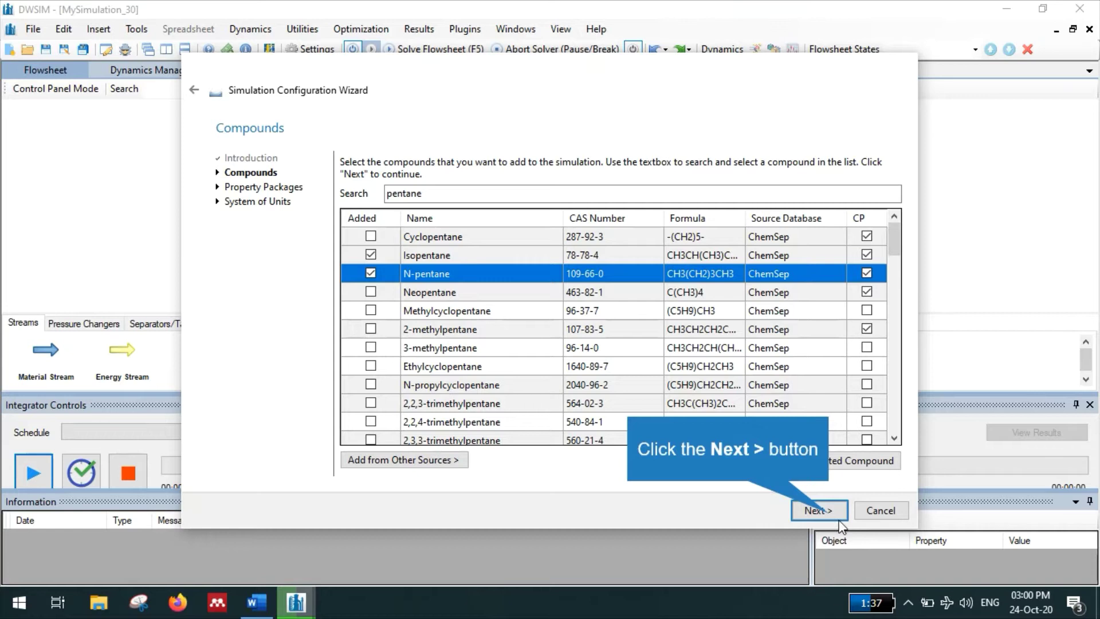
On the Property Packages step, add Soave-Redlich-Kwong (SRK) as the property package
left_click(825, 510)
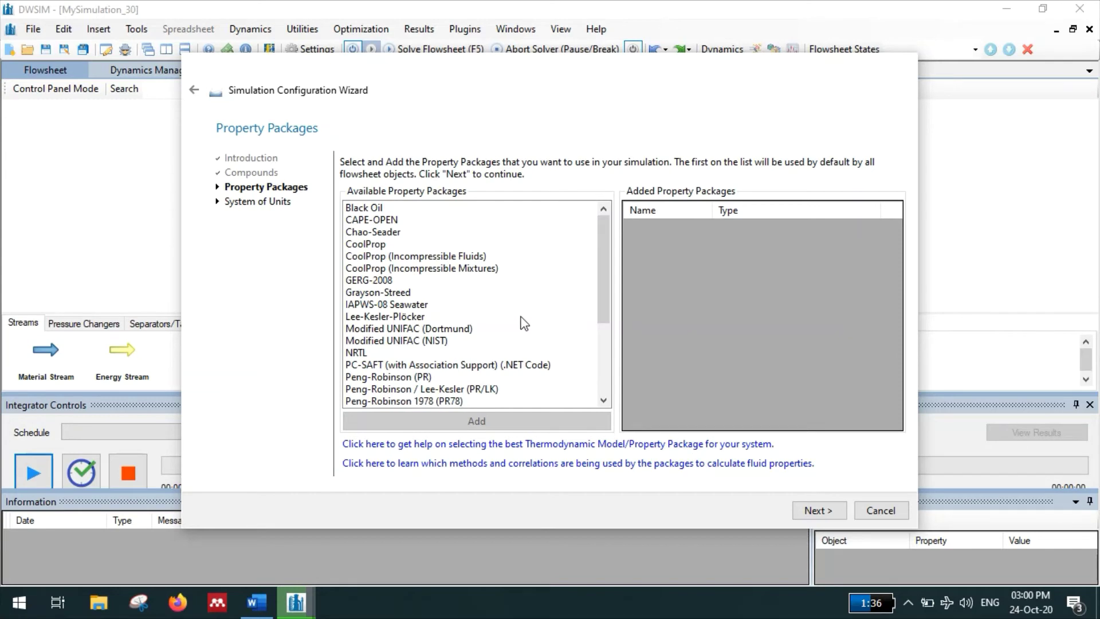
scroll(521, 314, "down", 1)
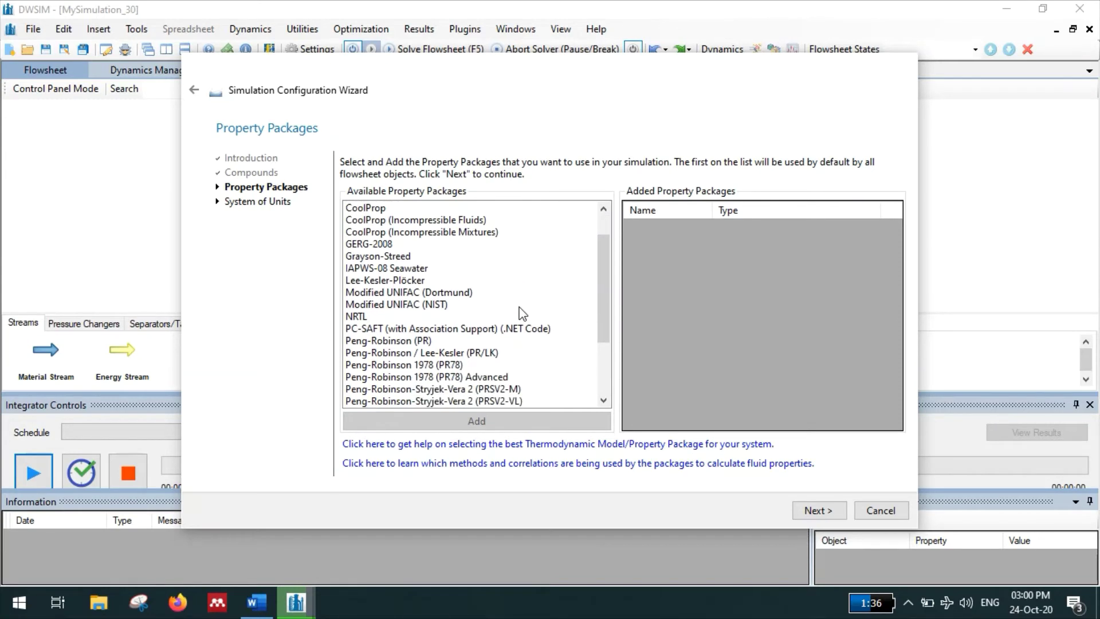
scroll(522, 314, "down", 1)
scroll(521, 313, "down", 1)
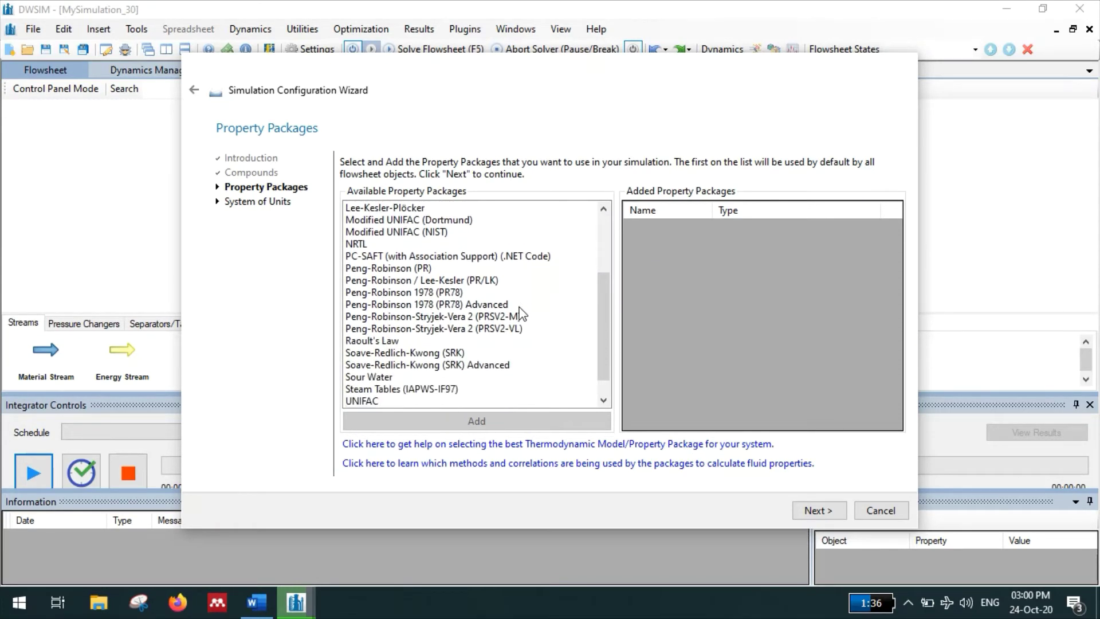
left_click(411, 353)
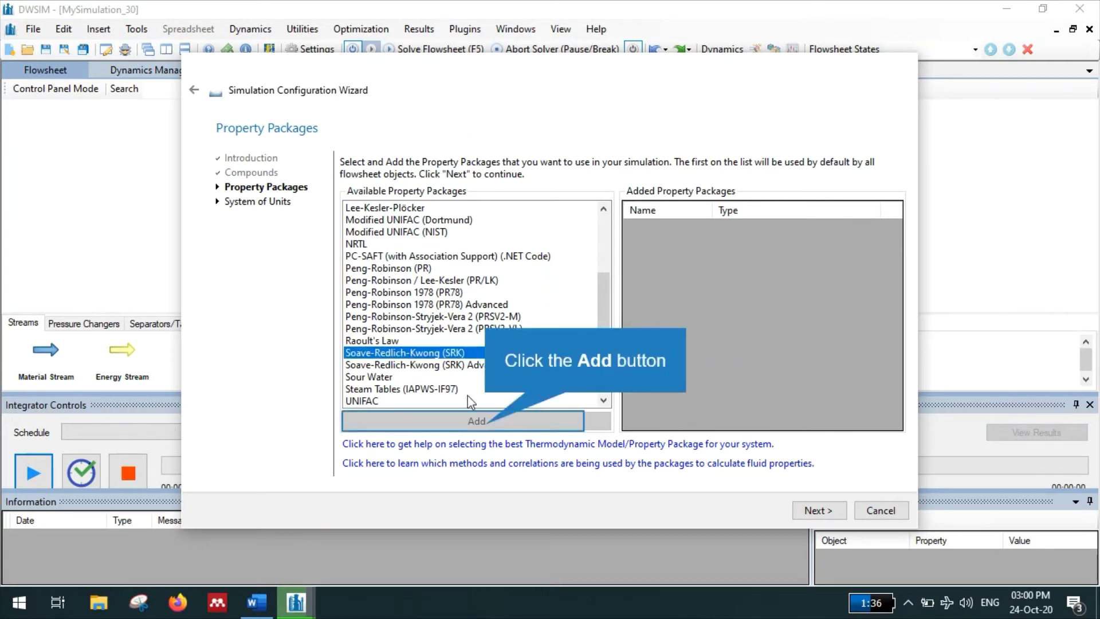
left_click(485, 423)
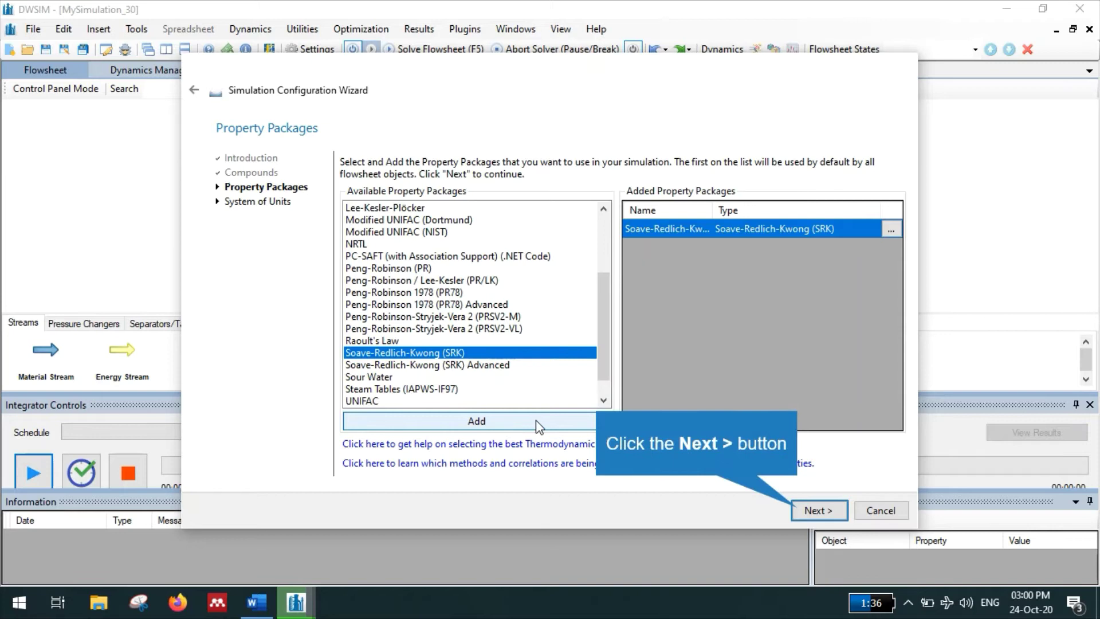
Choose the C1 unit system with pressure in bar and molar flow in kmol/h, then finish the wizard
left_click(795, 509)
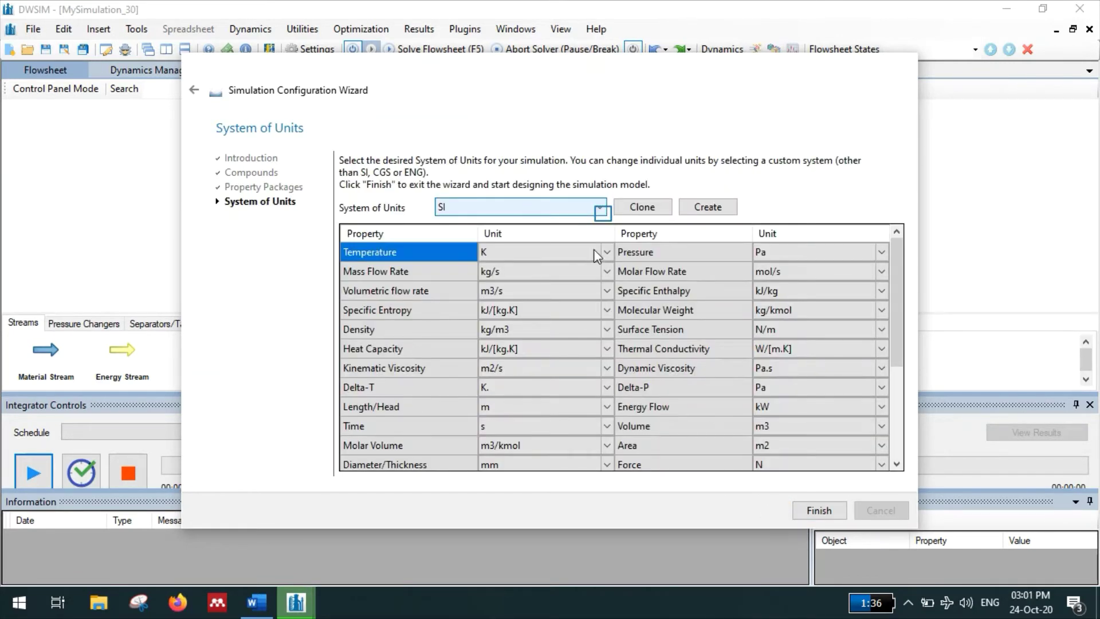
left_click(601, 215)
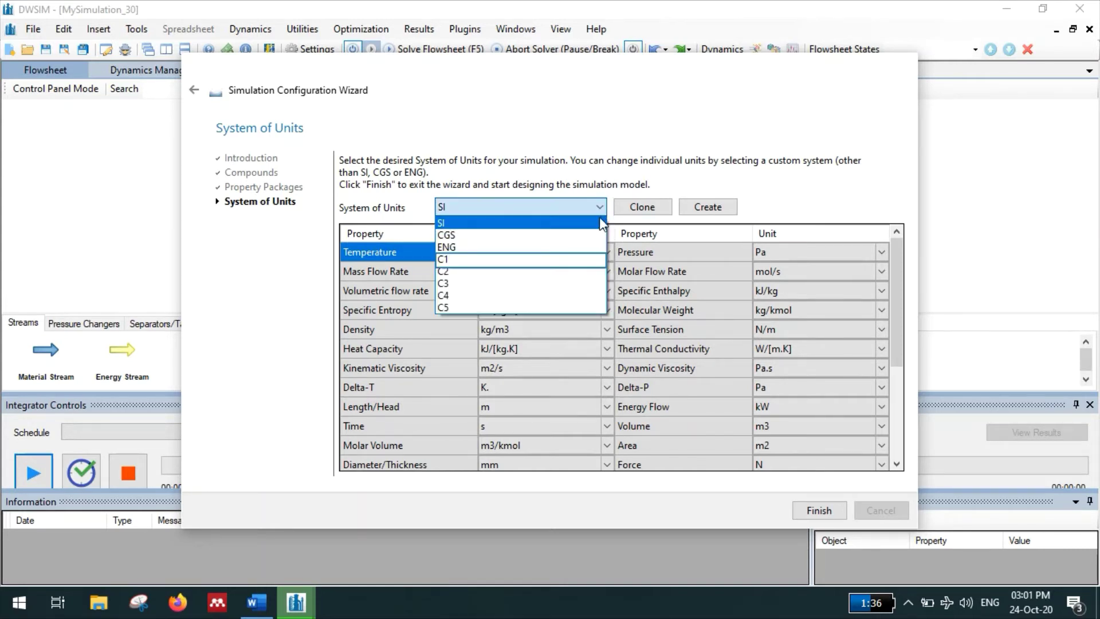
left_click(583, 259)
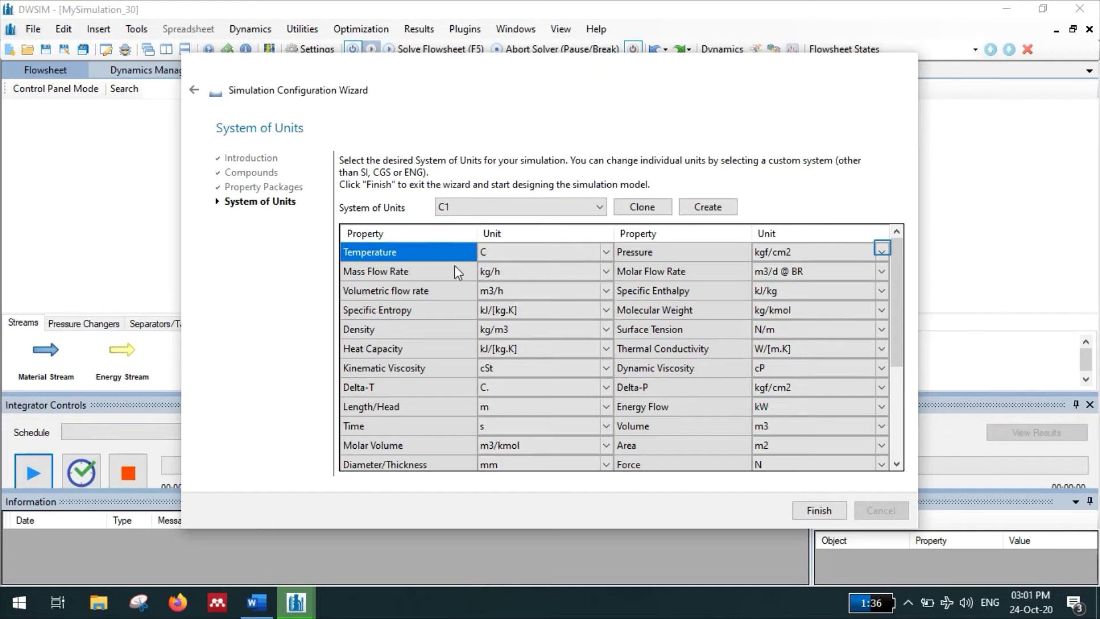
left_click(823, 253)
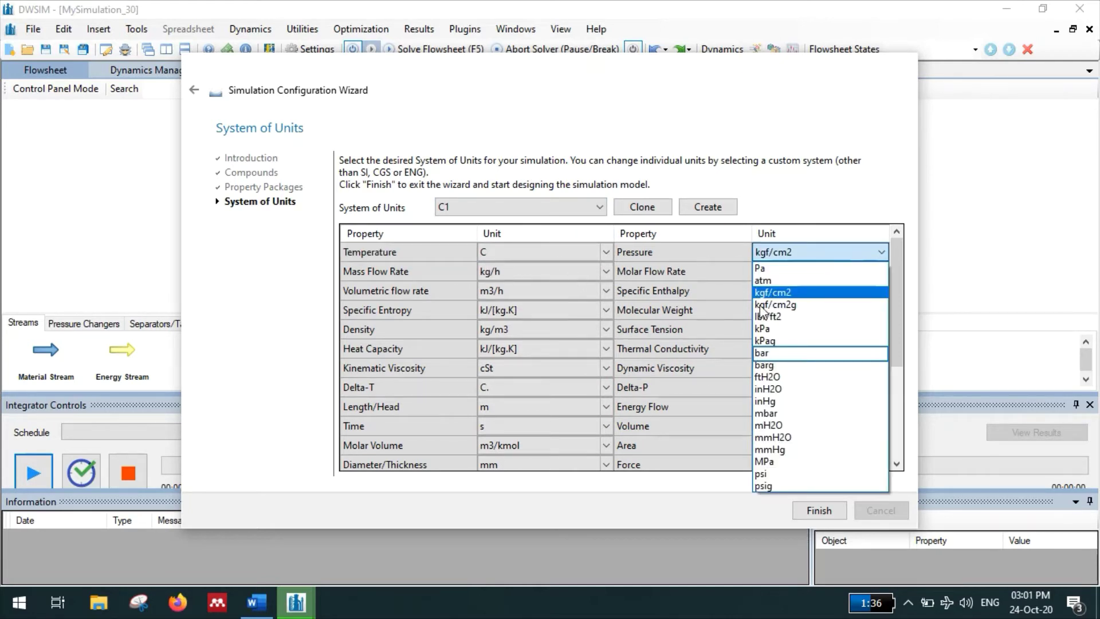
left_click(758, 354)
left_click(880, 269)
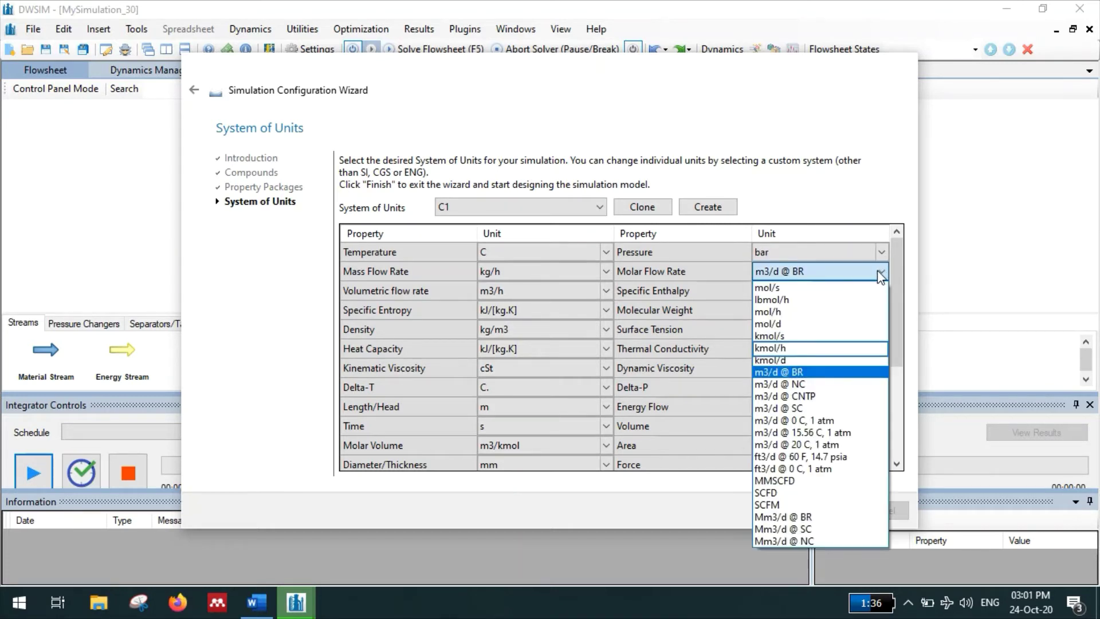
left_click(806, 349)
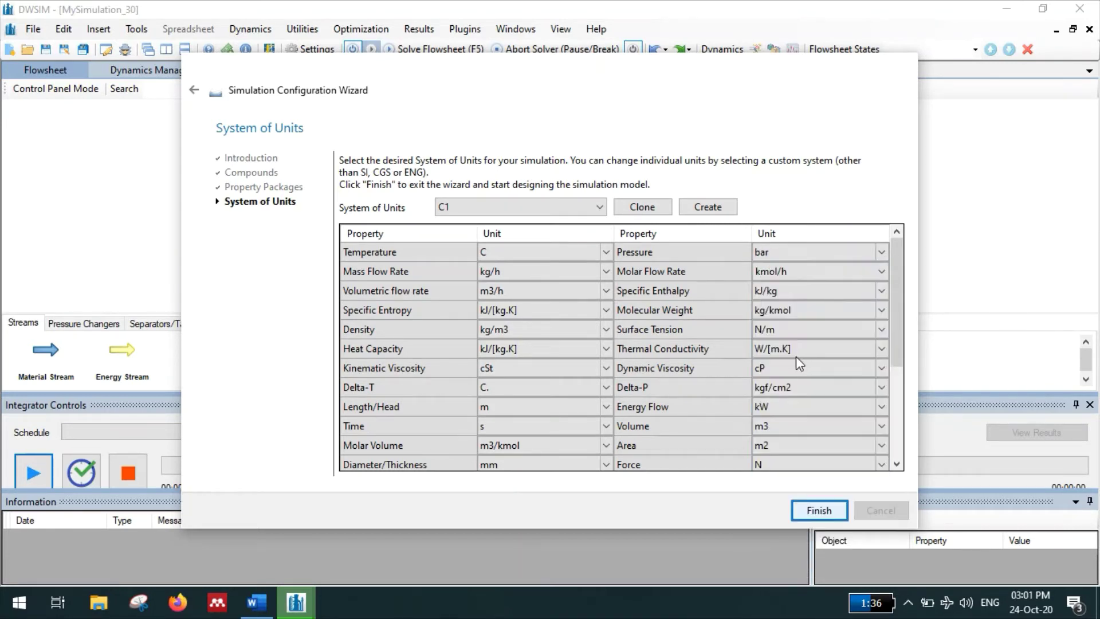
left_click(801, 512)
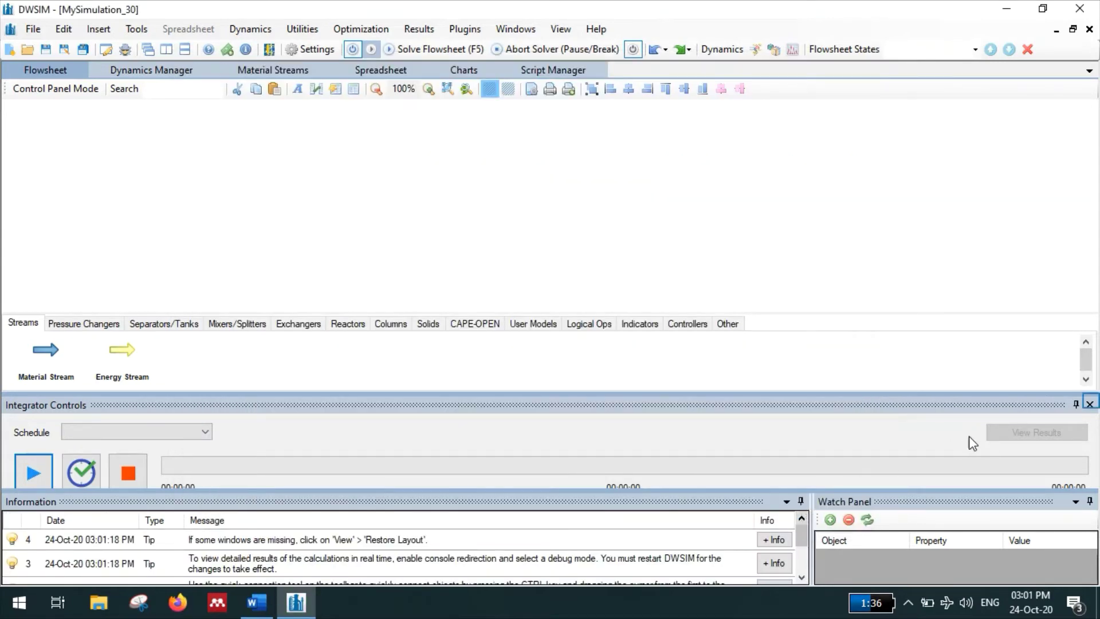
Close Integrator Controls, place material stream MSTR-01 on the flowsheet and open its editor
left_click(1089, 404)
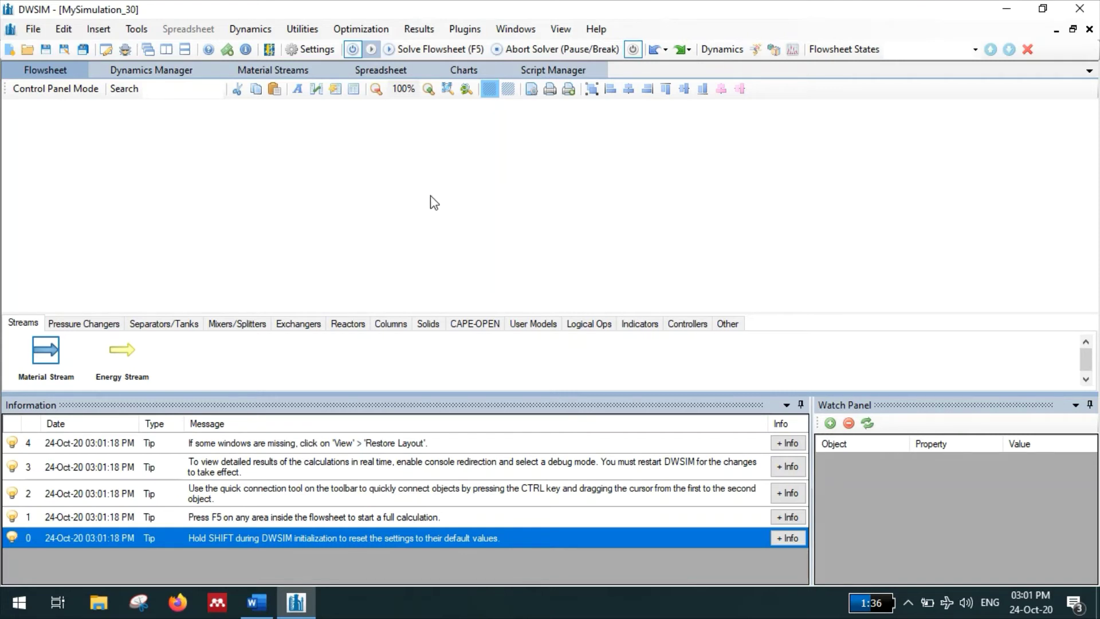
double_click(57, 351)
left_click_drag(58, 350, 443, 208)
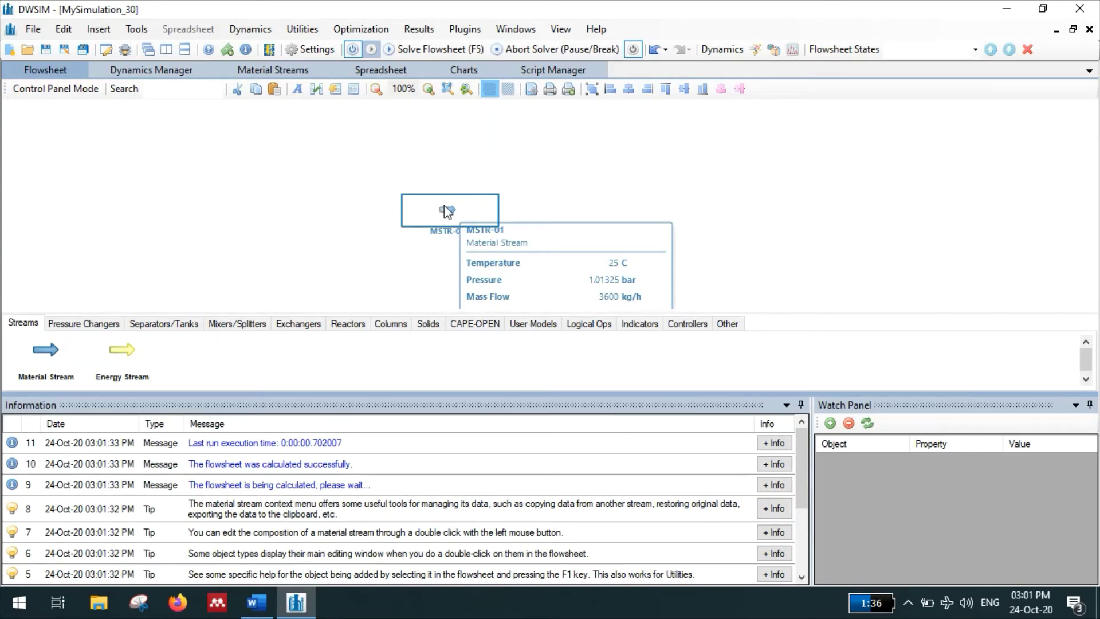
double_click(452, 216)
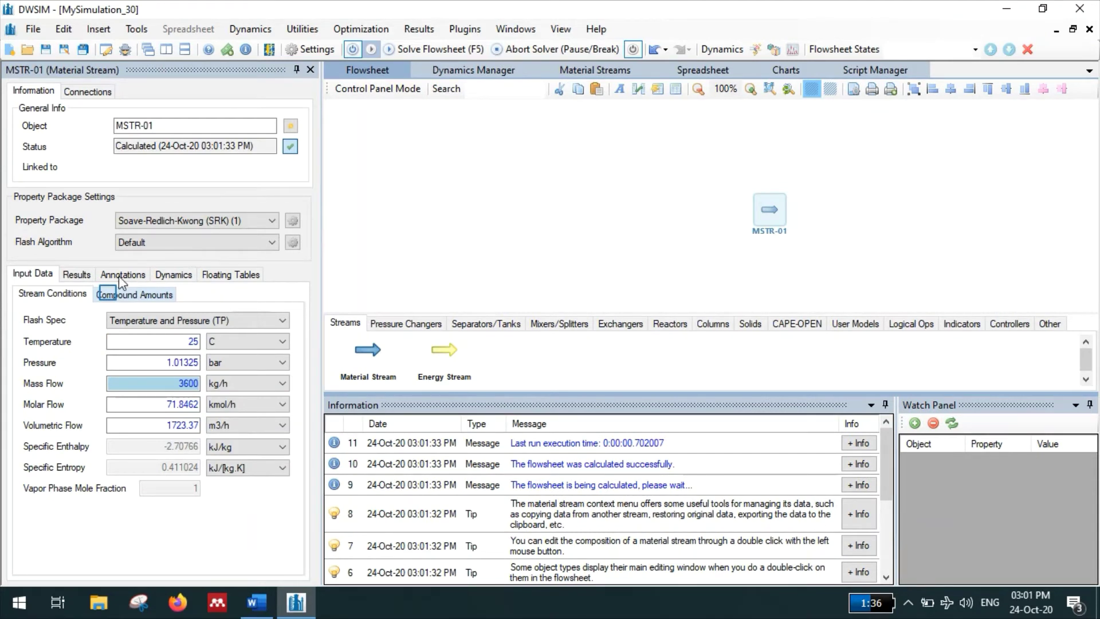
Enter mole fractions methane 0.05, ethane 0.1 and propane 0.15 in Compound Amounts
left_click(108, 293)
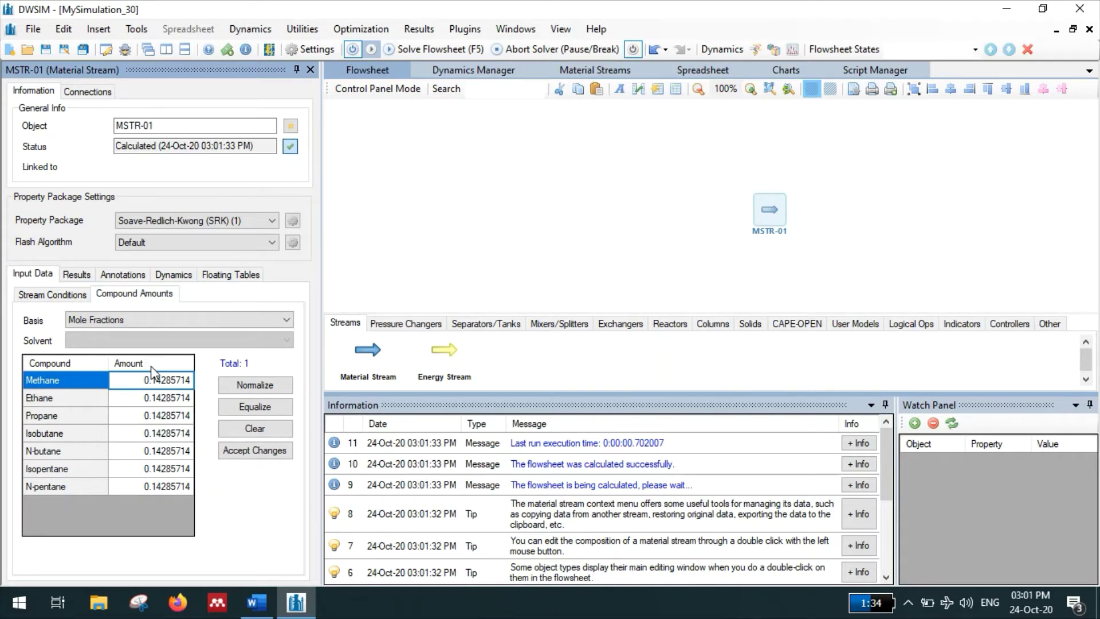
left_click(157, 382)
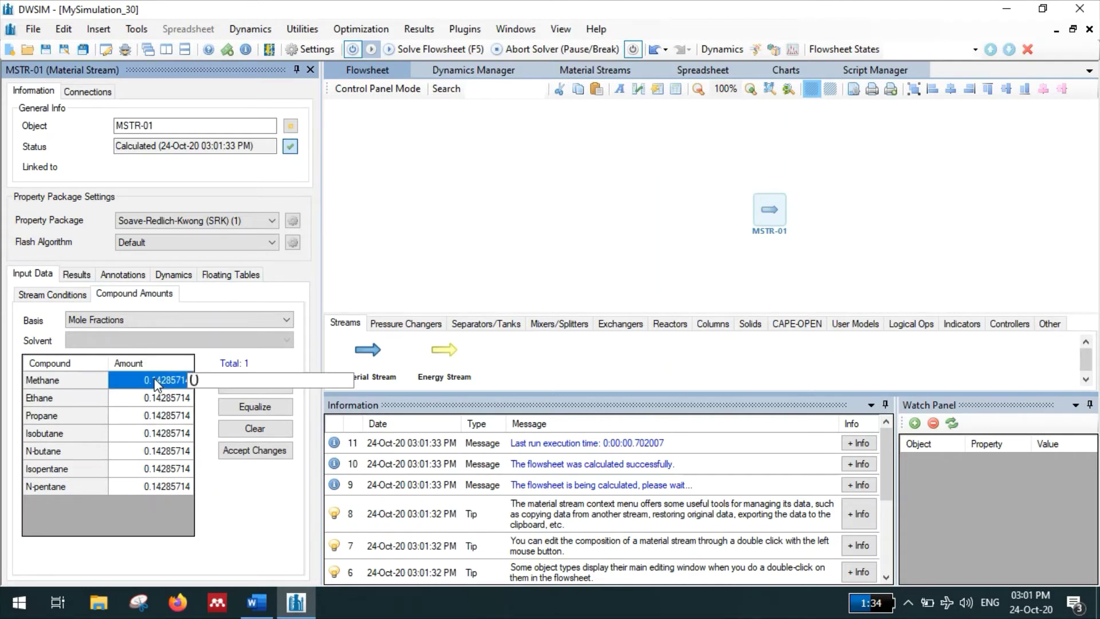
type("0.05")
key("Return")
type("0.1")
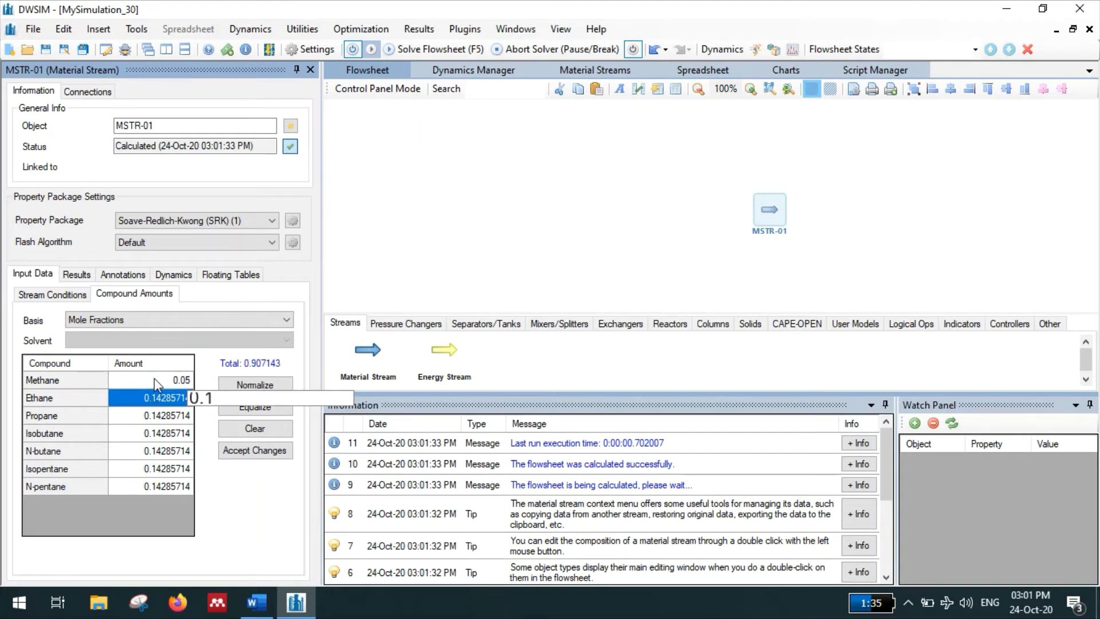
key("Return")
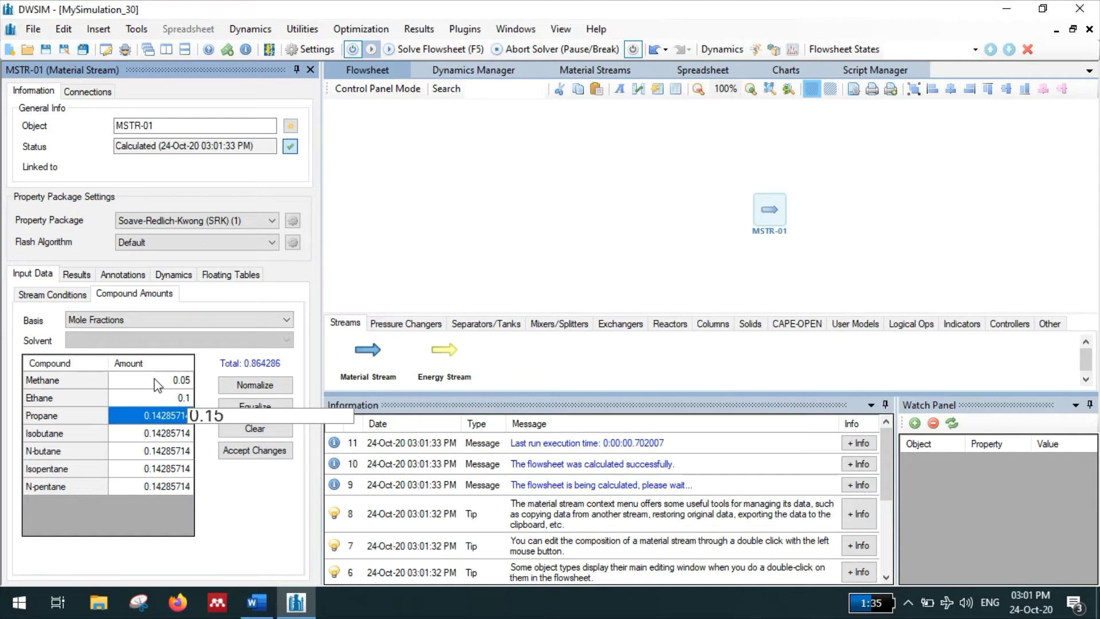
key("Return")
Enter isobutane 0.1, n-butane 0.2, isopentane 0.25, n-pentane 0.15 and accept the composition
type("0")
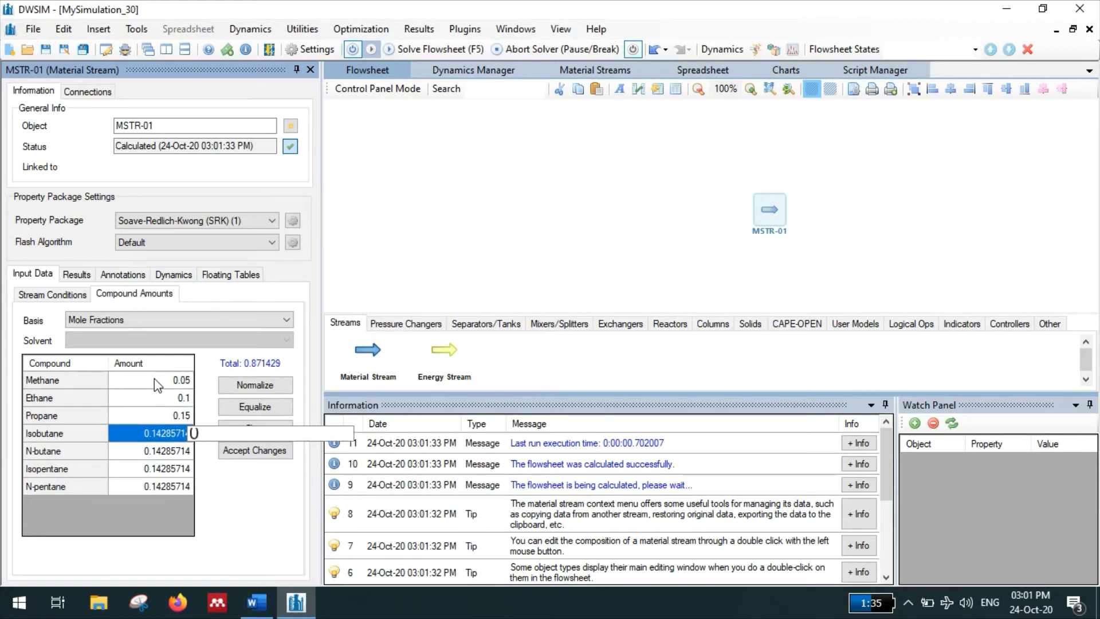
type(".1")
type("0")
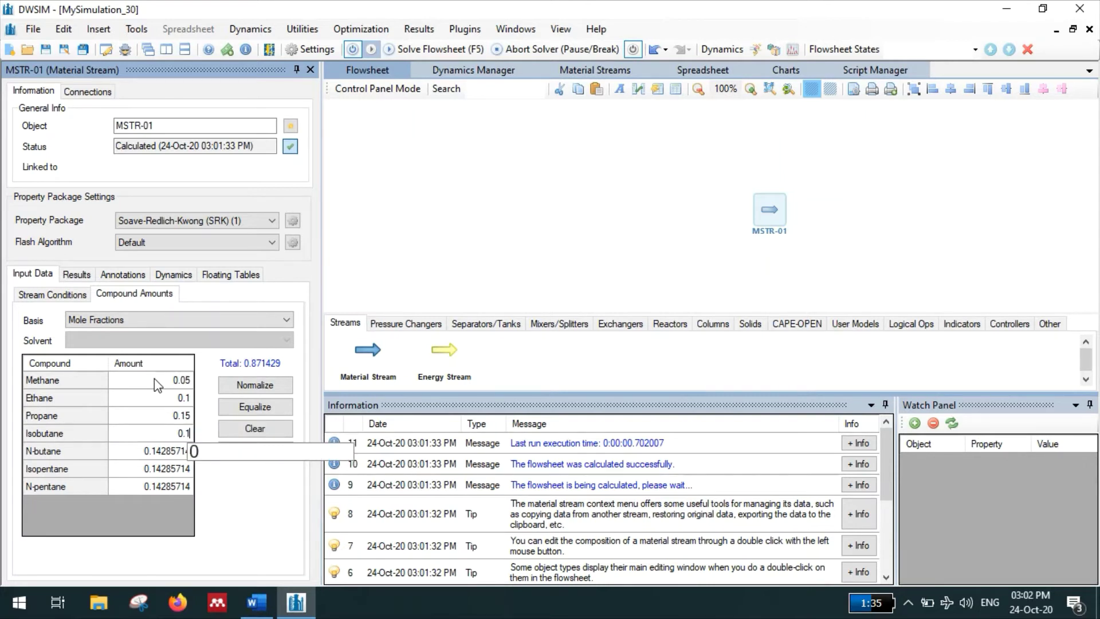
type(".2")
key("Return")
type("0")
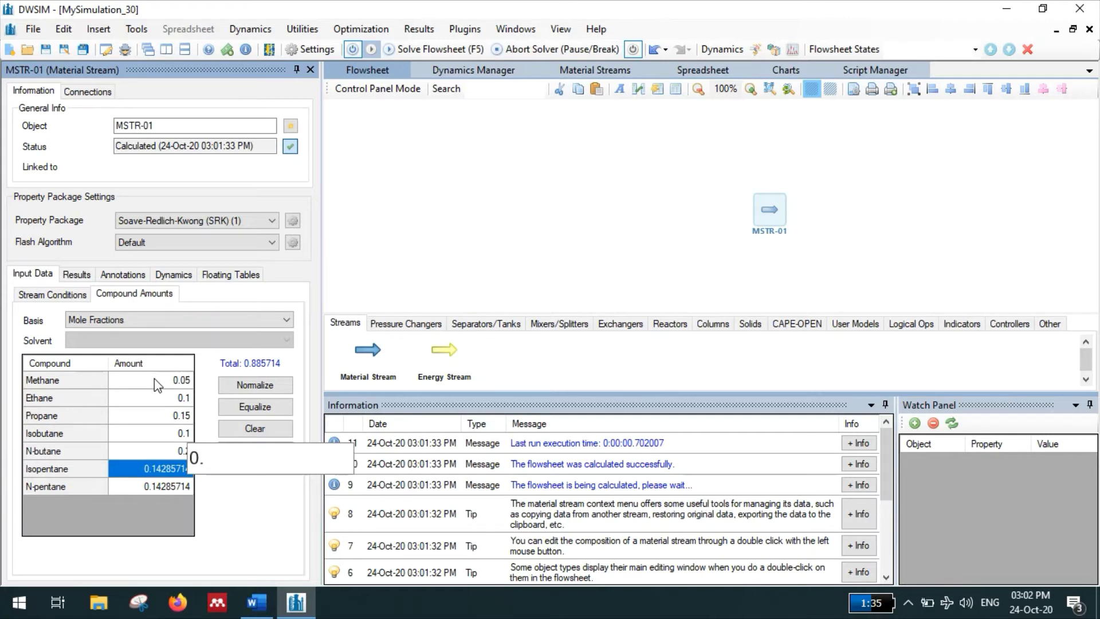
type(".25")
key("Return")
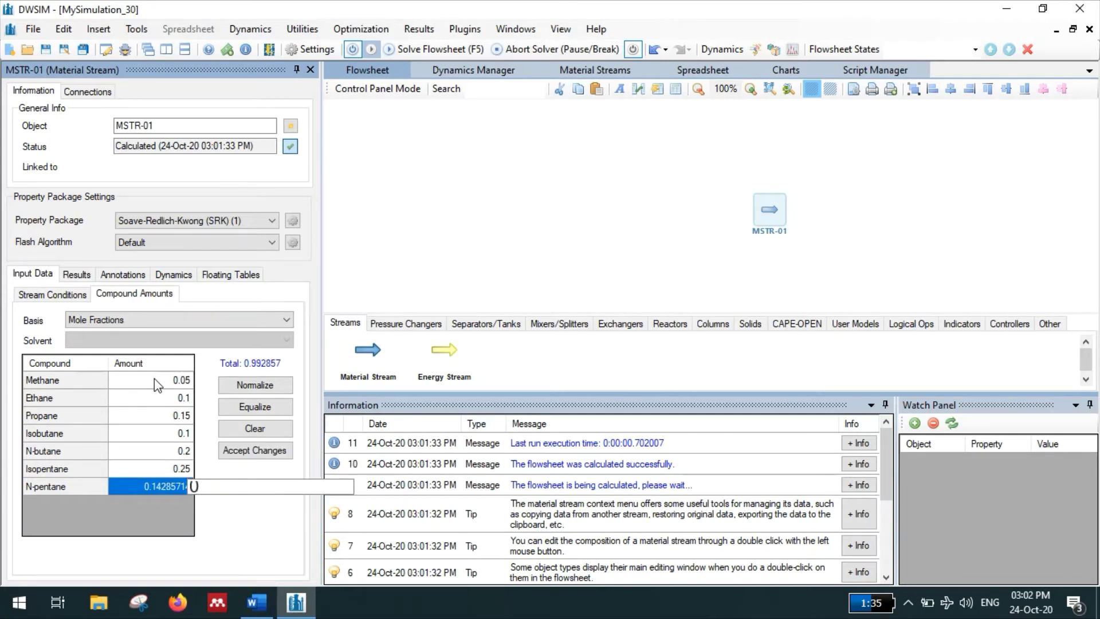
type("0.15")
key("Return")
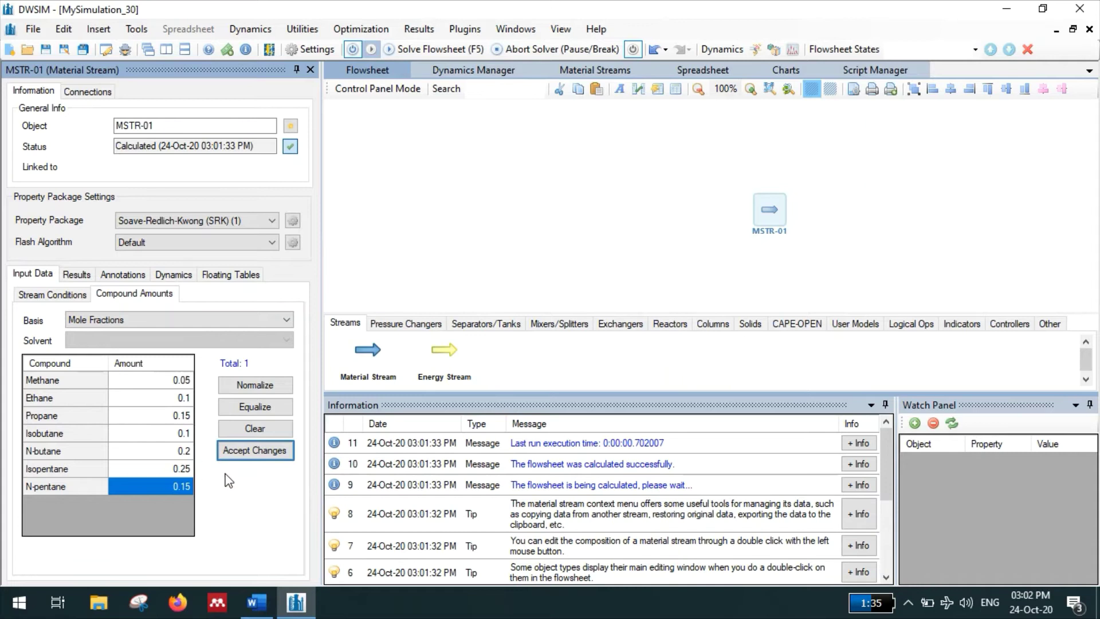
left_click(253, 457)
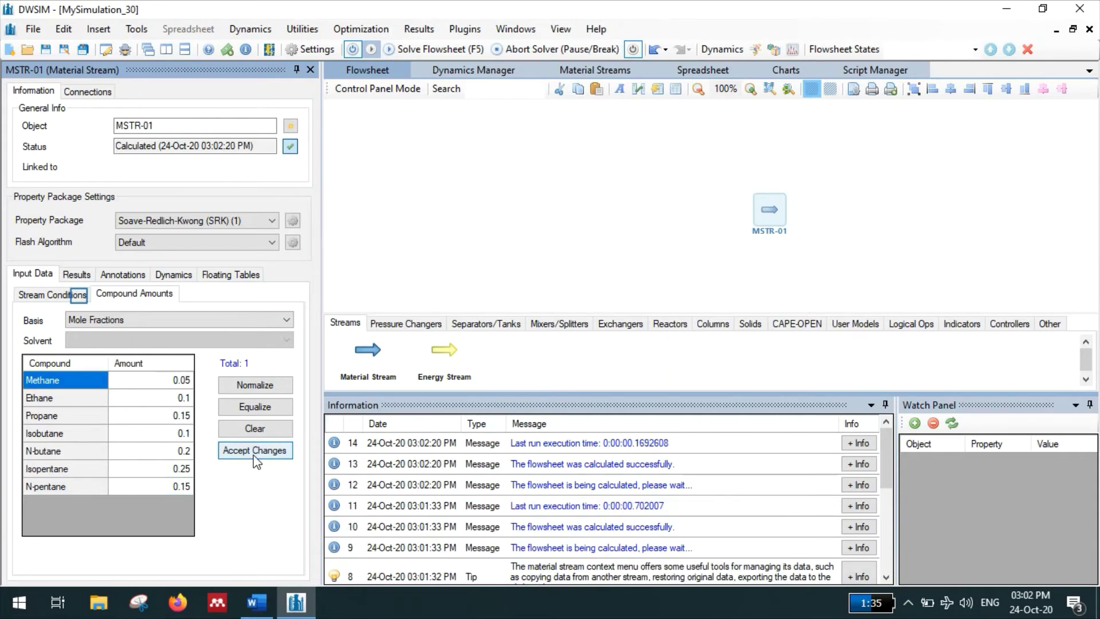
Change MSTR-01's Flash Spec in Stream Conditions to Pressure and Vapor Fraction (PVF)
left_click(82, 298)
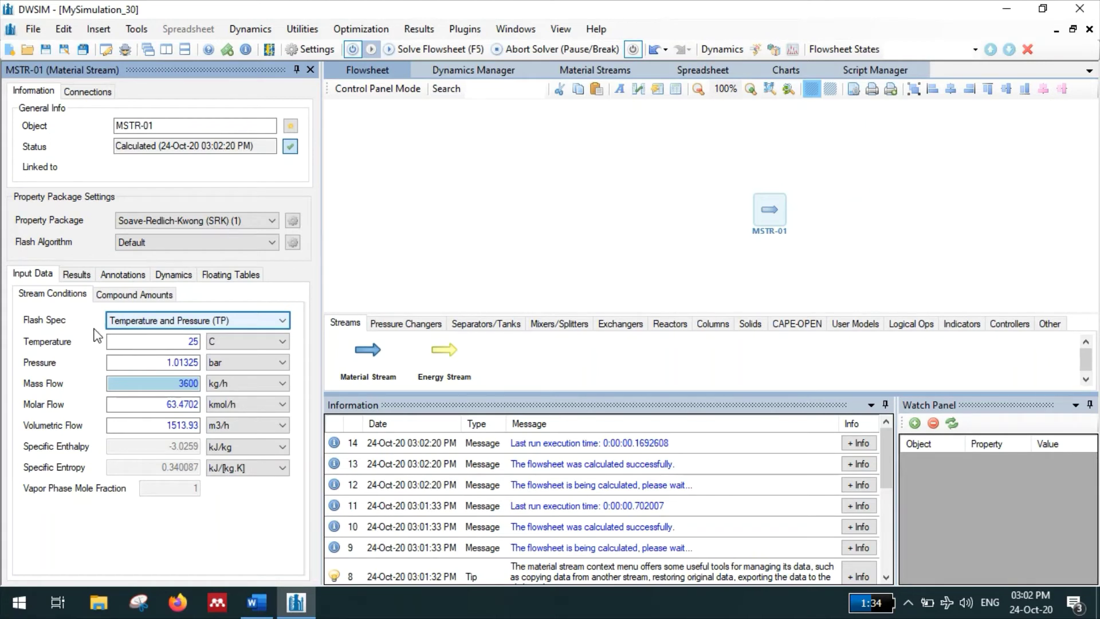
left_click(185, 328)
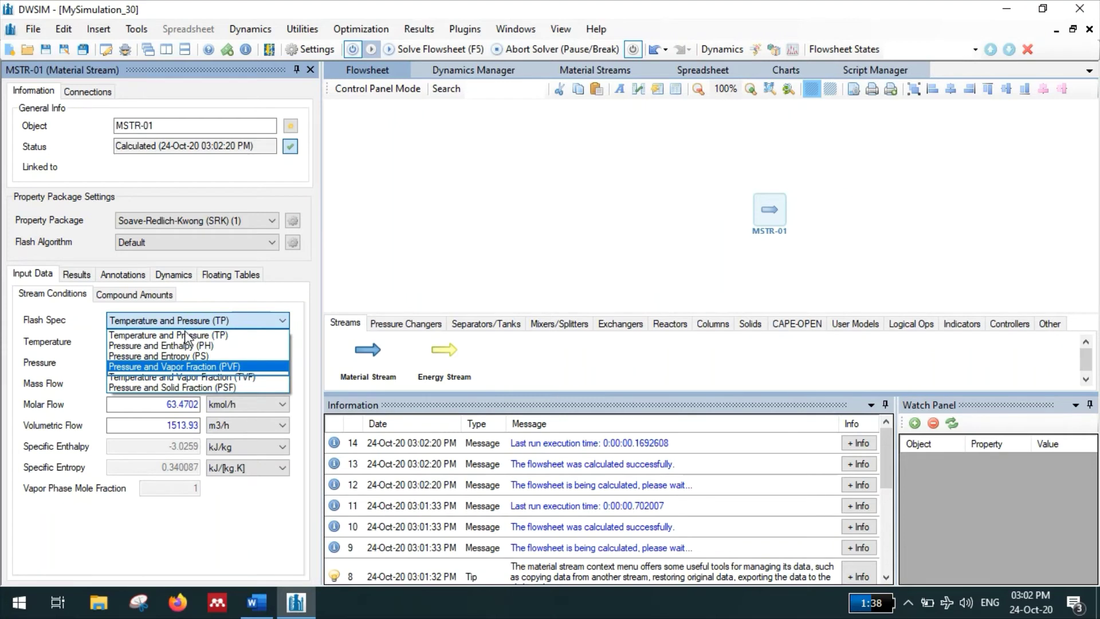
left_click(178, 367)
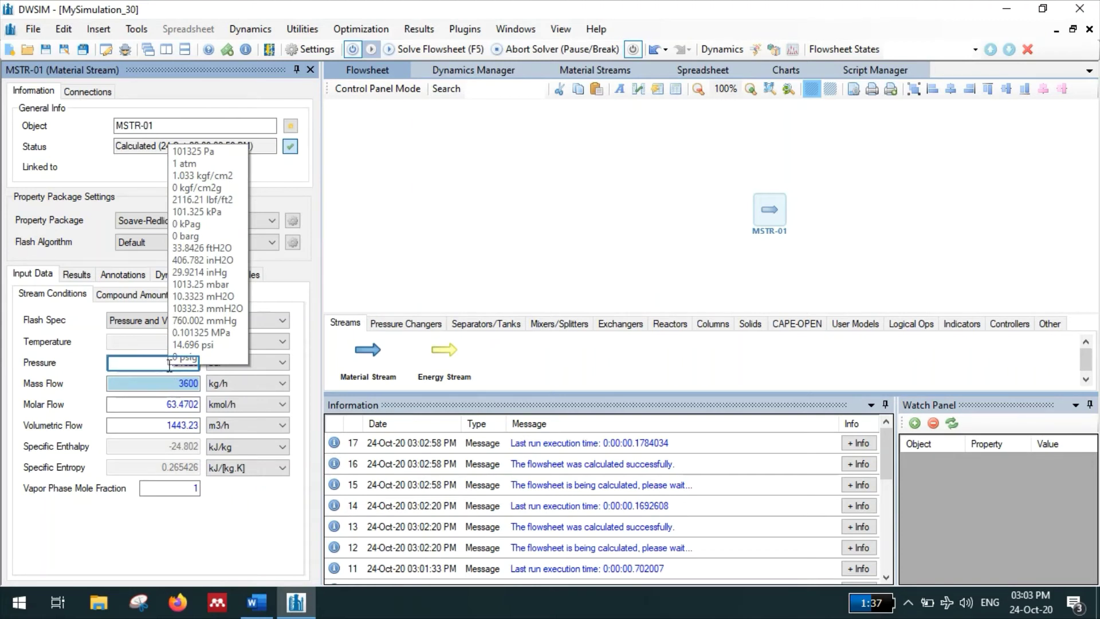
Set MSTR-01's pressure to 18 bar and molar flow to 120 kmol/h
left_click(167, 366)
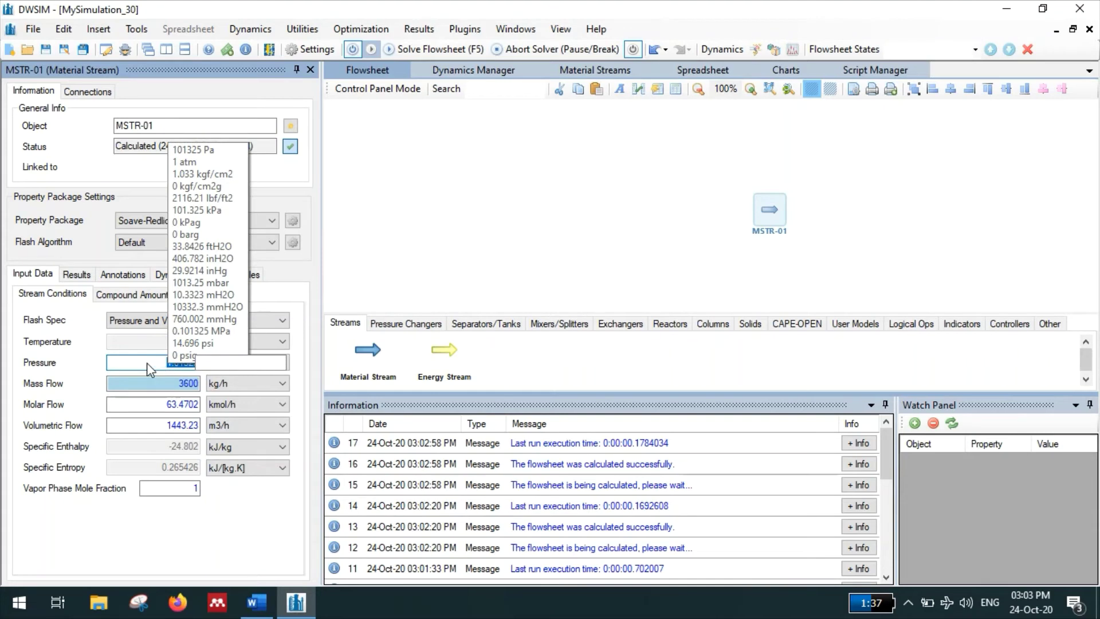
type("18")
key("Return")
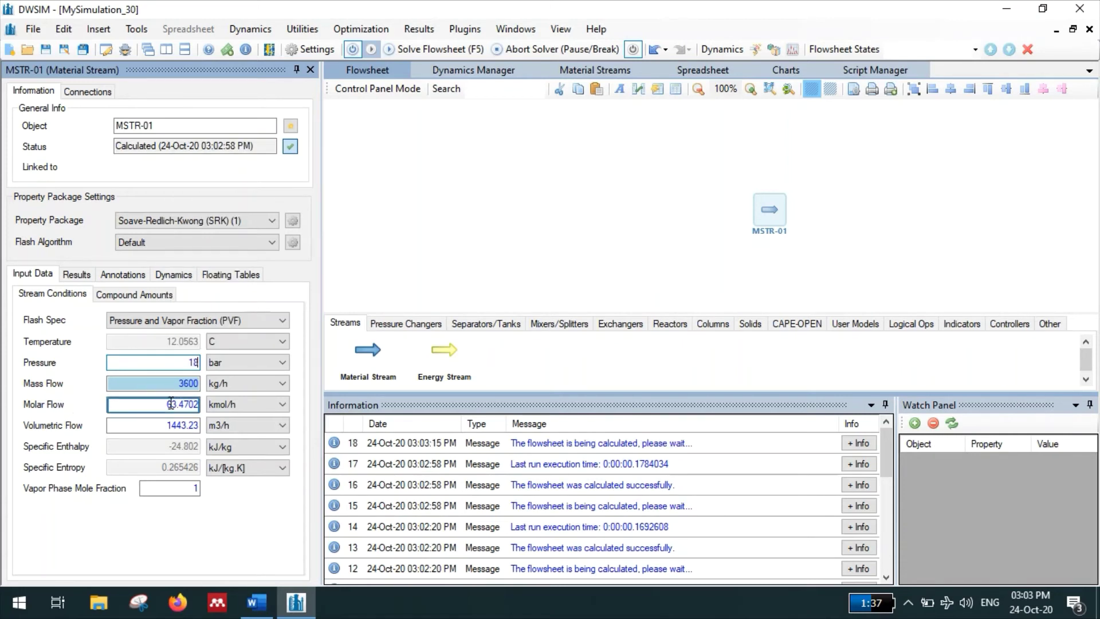
left_click_drag(197, 405, 166, 407)
type("1")
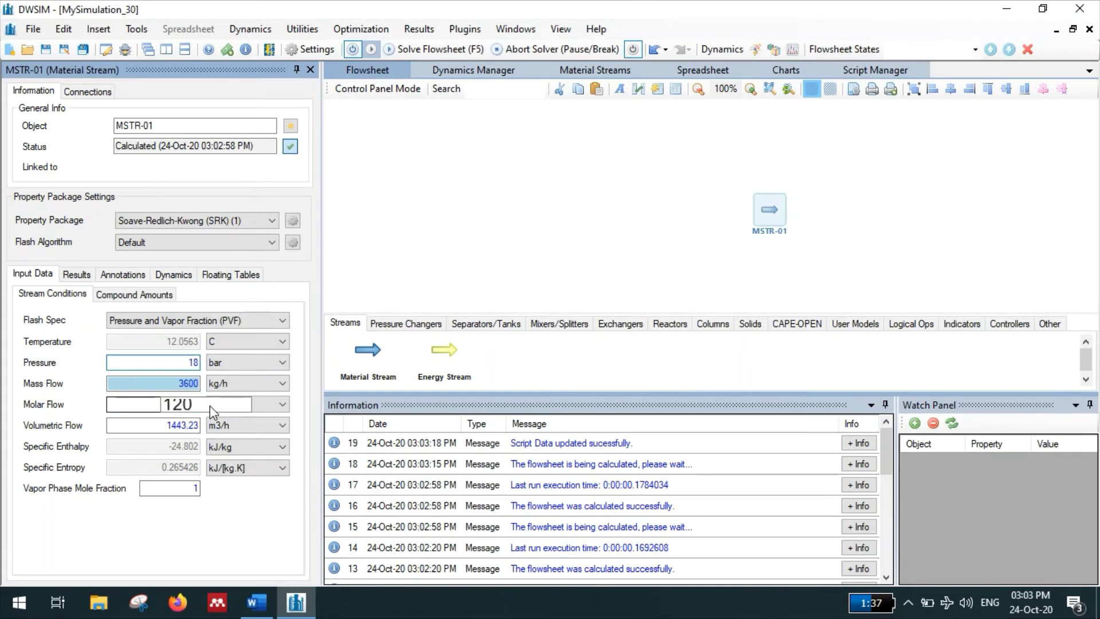
type("20")
key("Return")
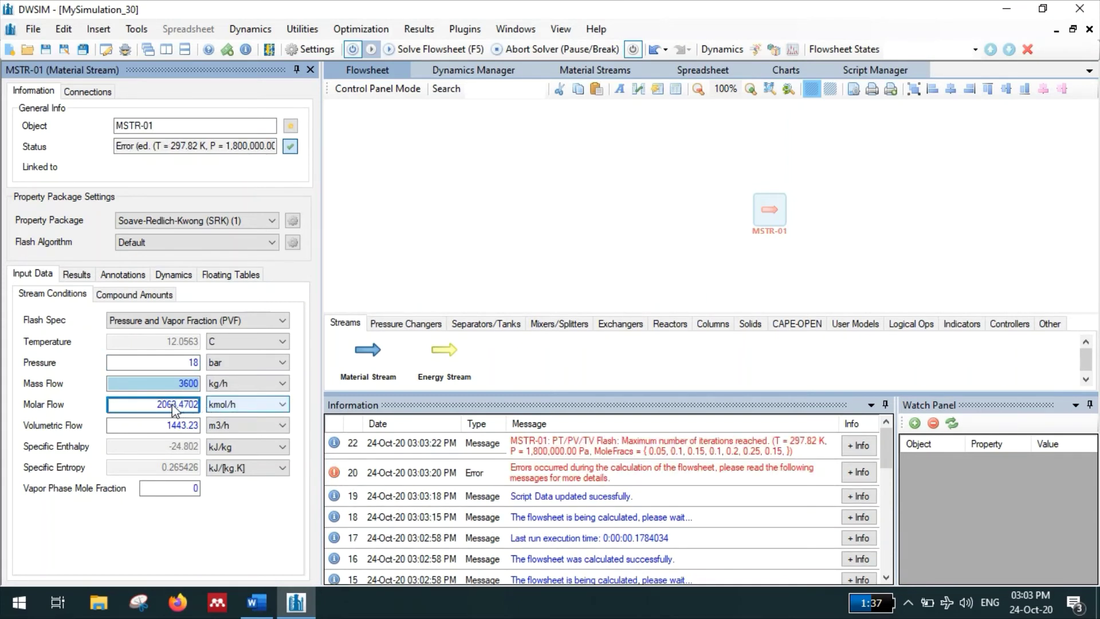
left_click_drag(175, 408, 200, 409)
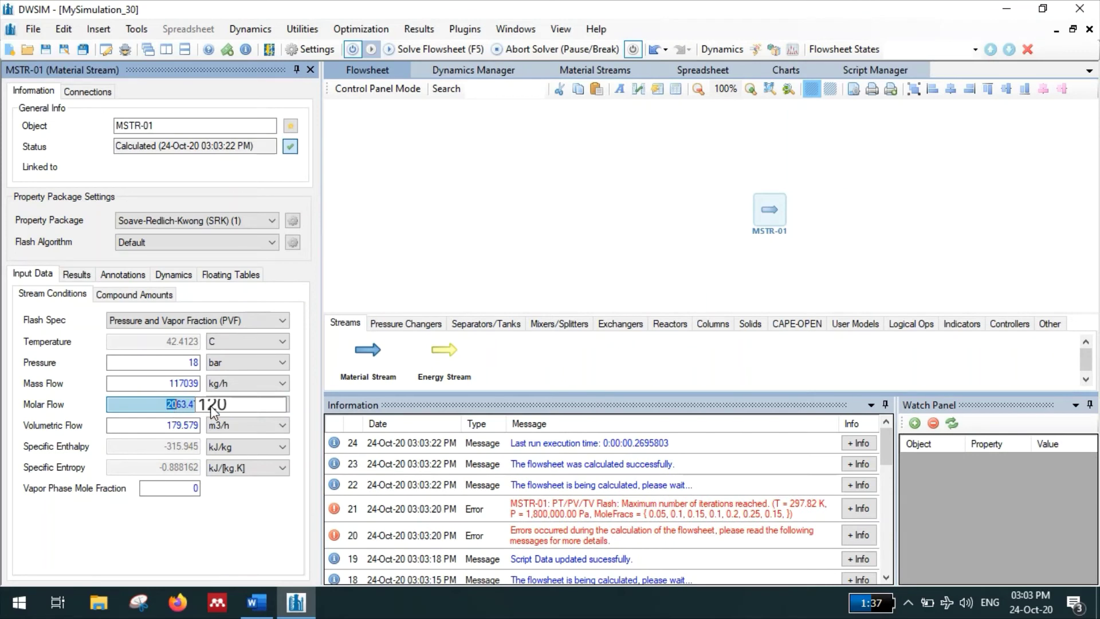
type("120")
key("Return")
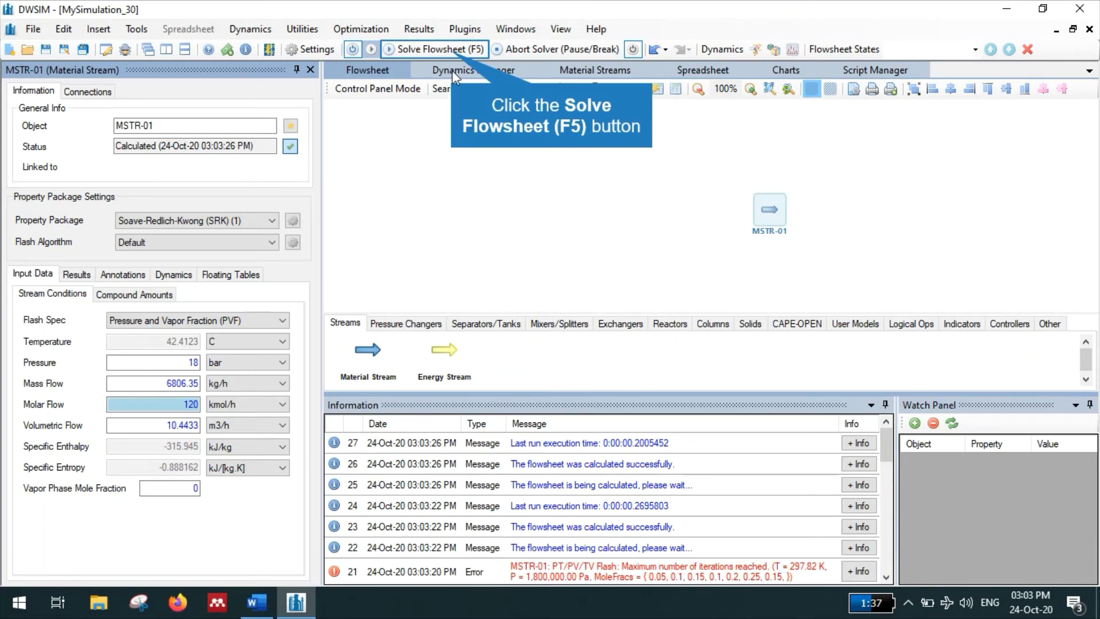
Re-solve the flowsheet, keeping MSTR-01's 42.4123 C bubble point at 18 bar
left_click(452, 50)
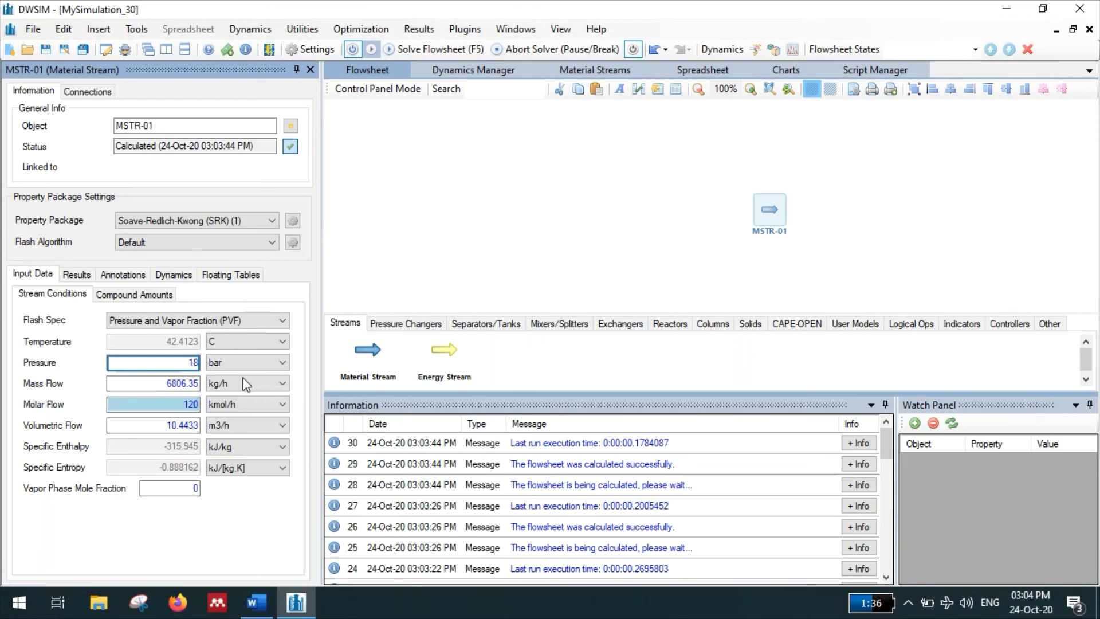
Set pressure to 1.5 bar and vapor fraction to 1, giving a 22.4421 C dew point
left_click(187, 365)
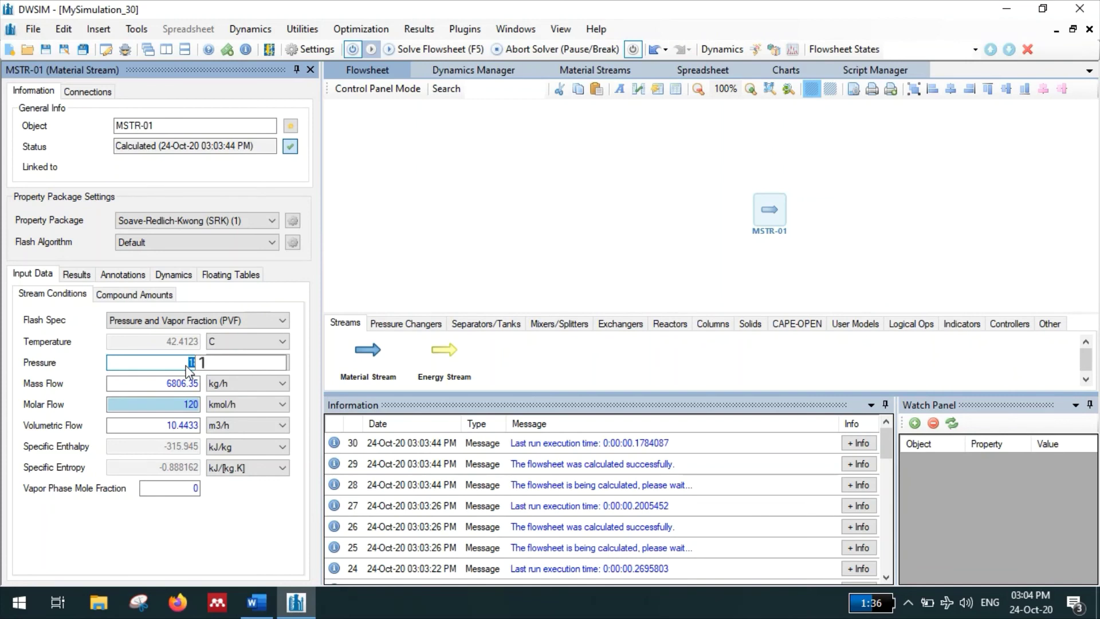
type("1.5")
key("Return")
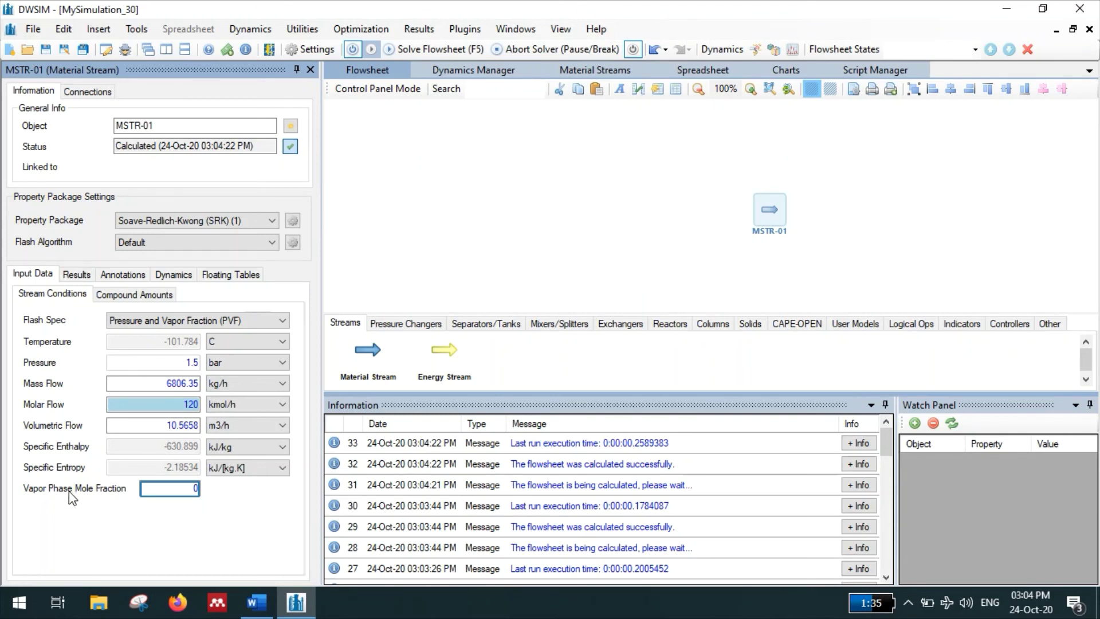
left_click(192, 492)
type("1")
key("Return")
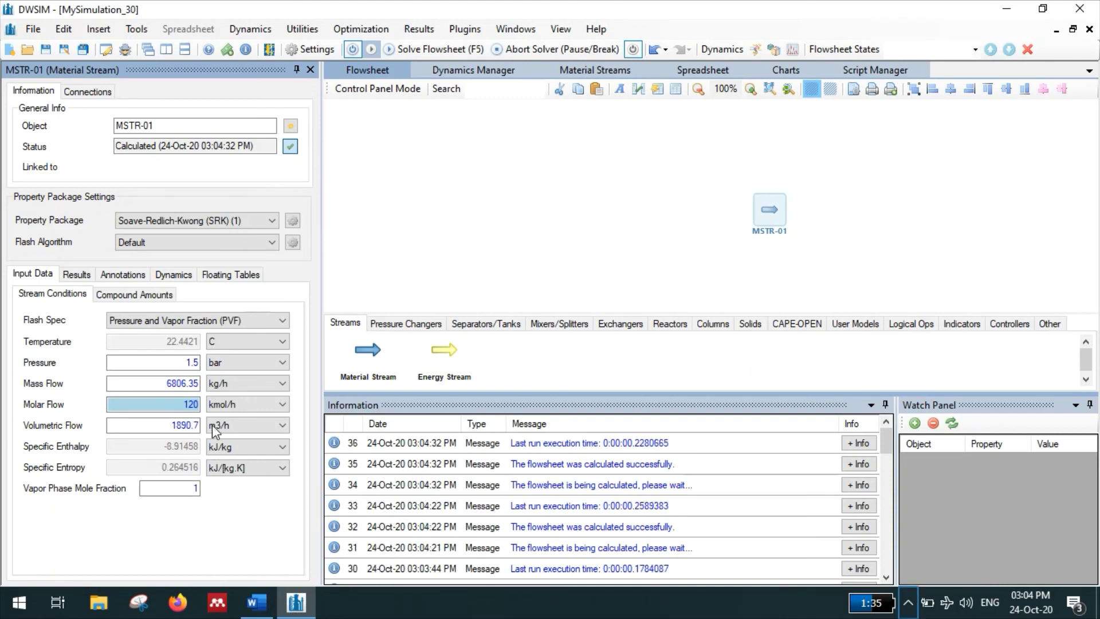